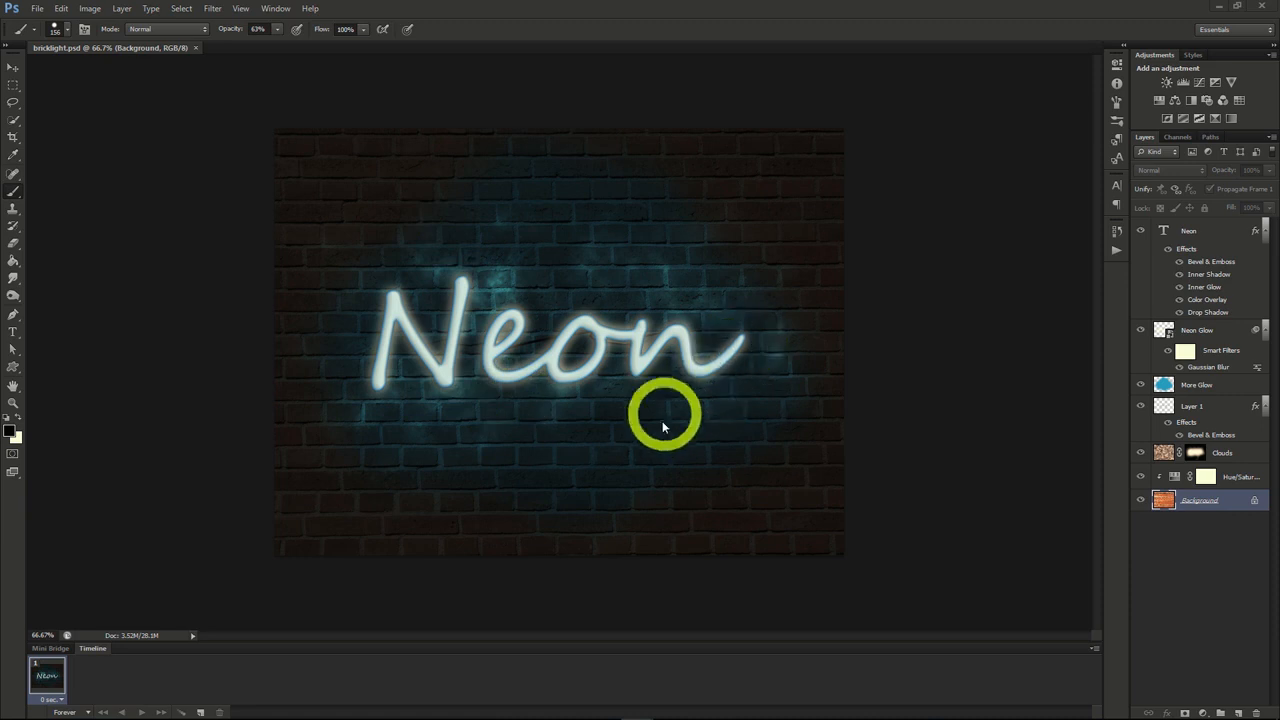
Step: Duplicate the brick Background layer into a new document
right_click(1193, 501)
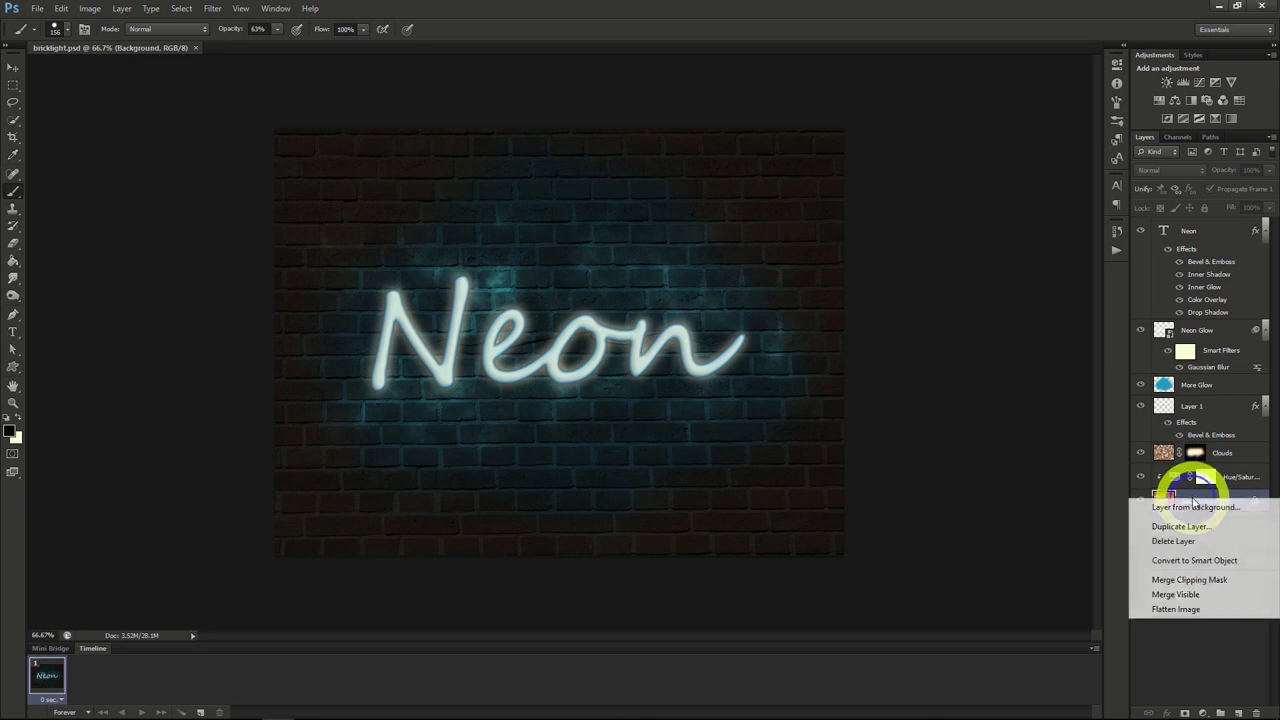
left_click(1165, 526)
left_click(651, 270)
left_click(609, 296)
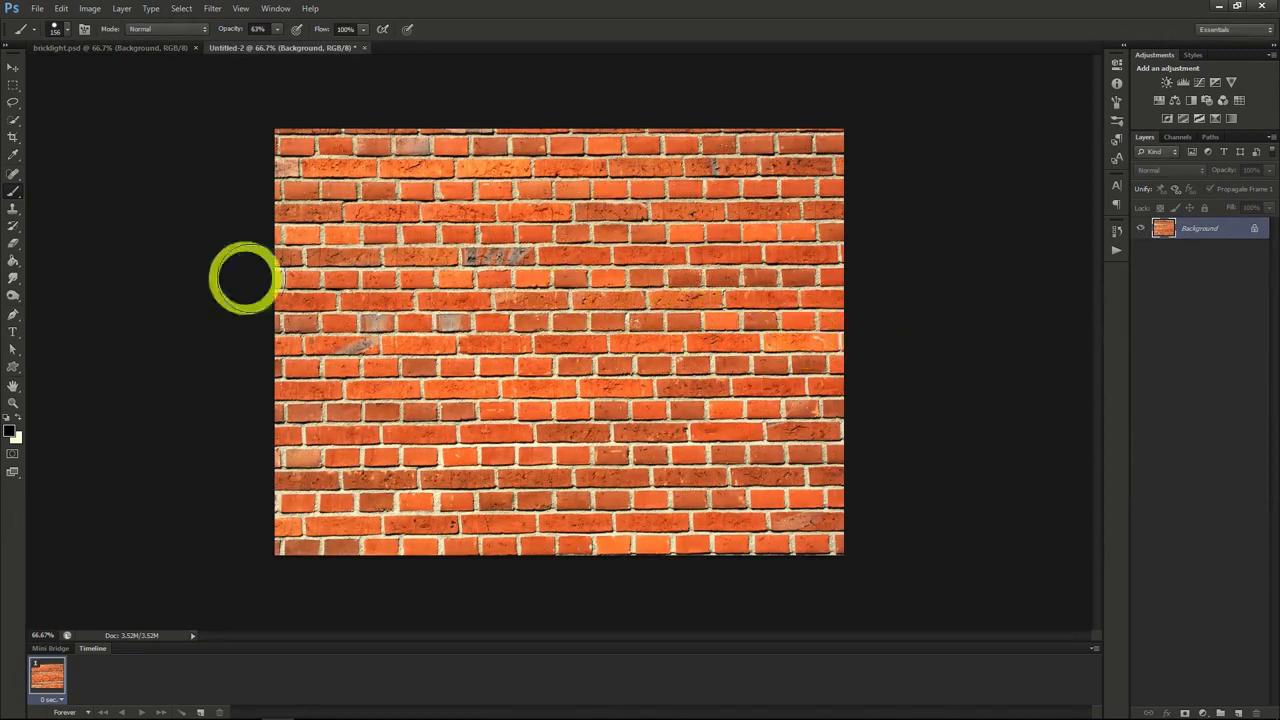
Step: Add the text "Neon" in Segoe Script, sized to about 282 pt and positioned near the middle of the brick wall
left_click(1117, 187)
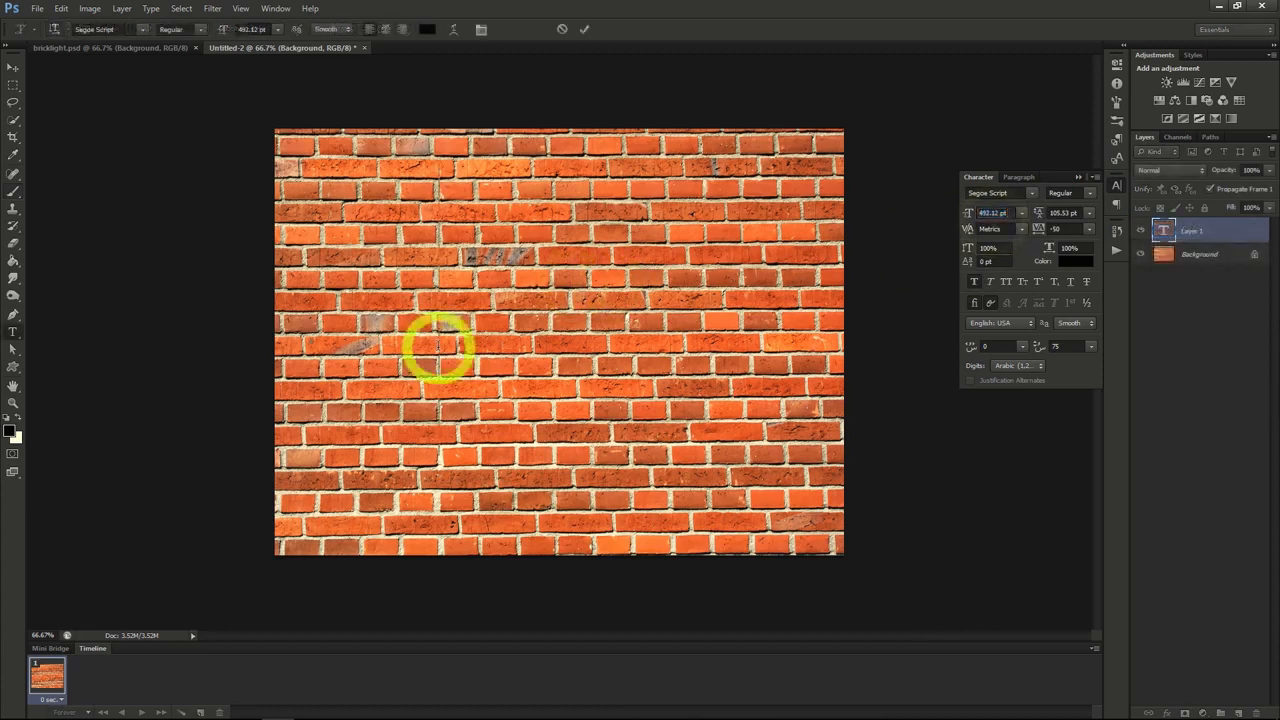
type("Neon")
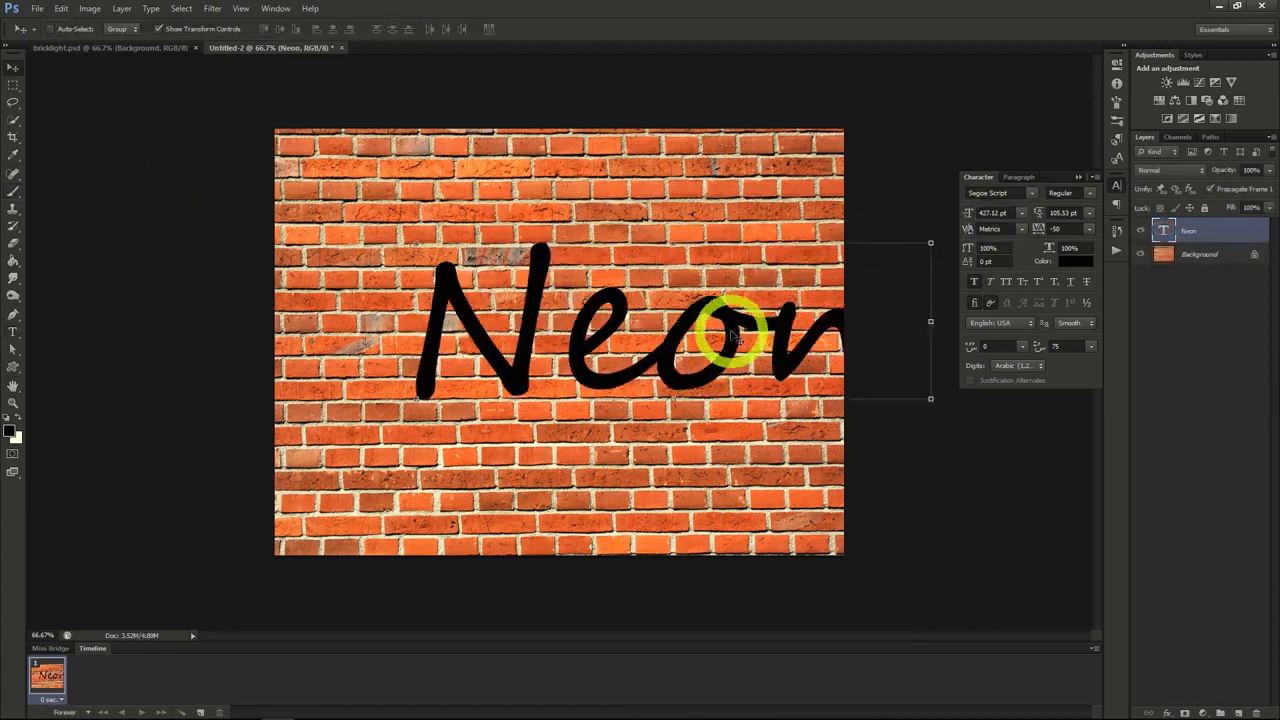
left_click_drag(735, 338, 663, 336)
left_click(985, 213)
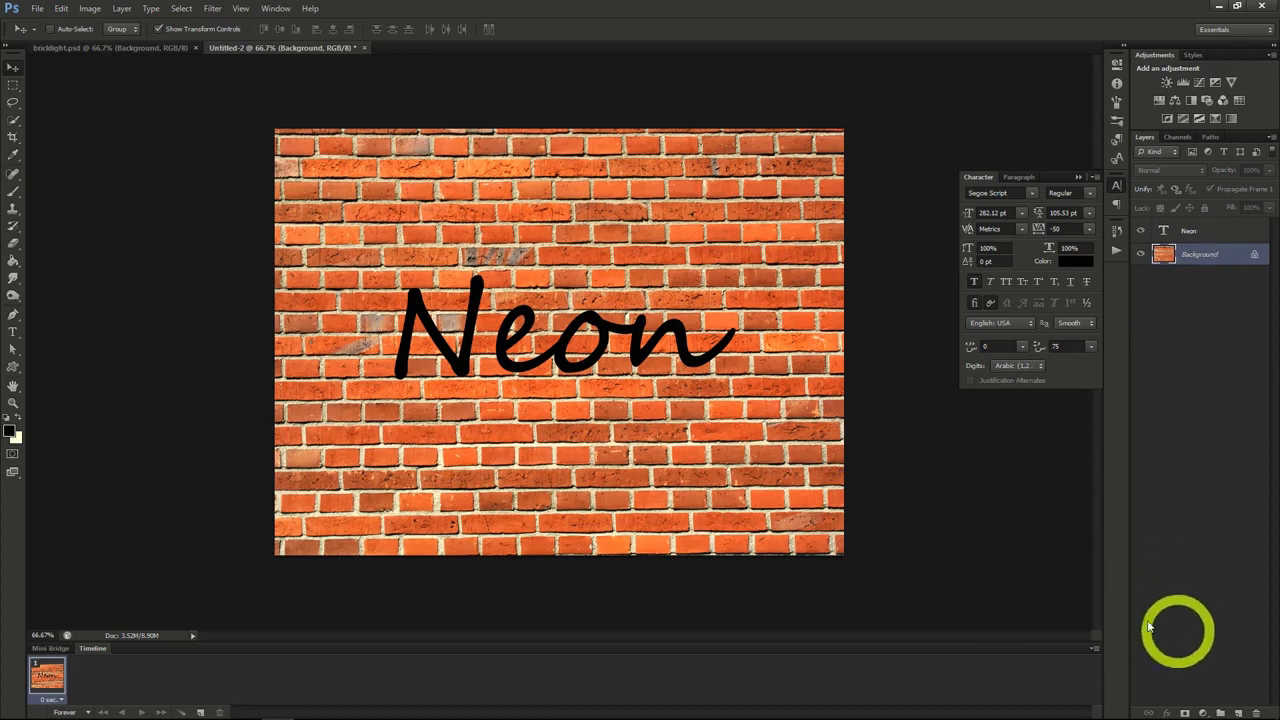
Step: Add a Hue/Saturation adjustment layer above the Background with saturation -70 and lightness -87
left_click(121, 8)
mouse_move(152, 128)
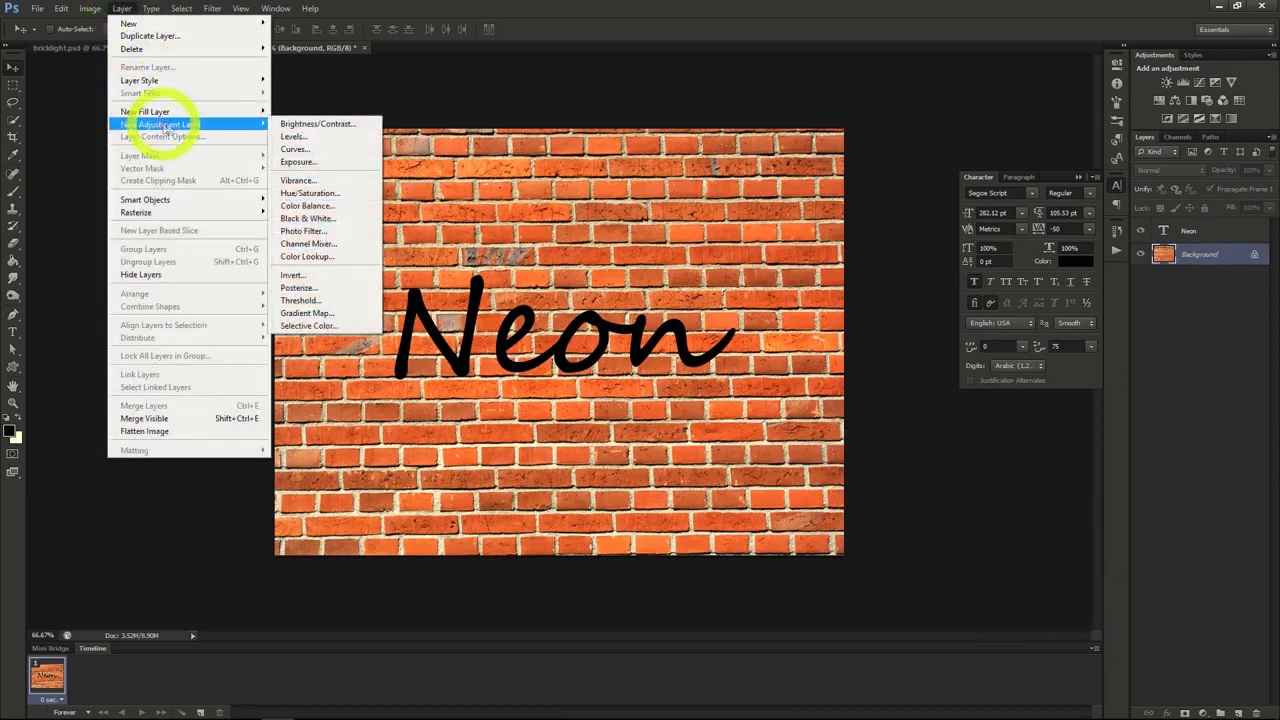
left_click(305, 192)
left_click(752, 229)
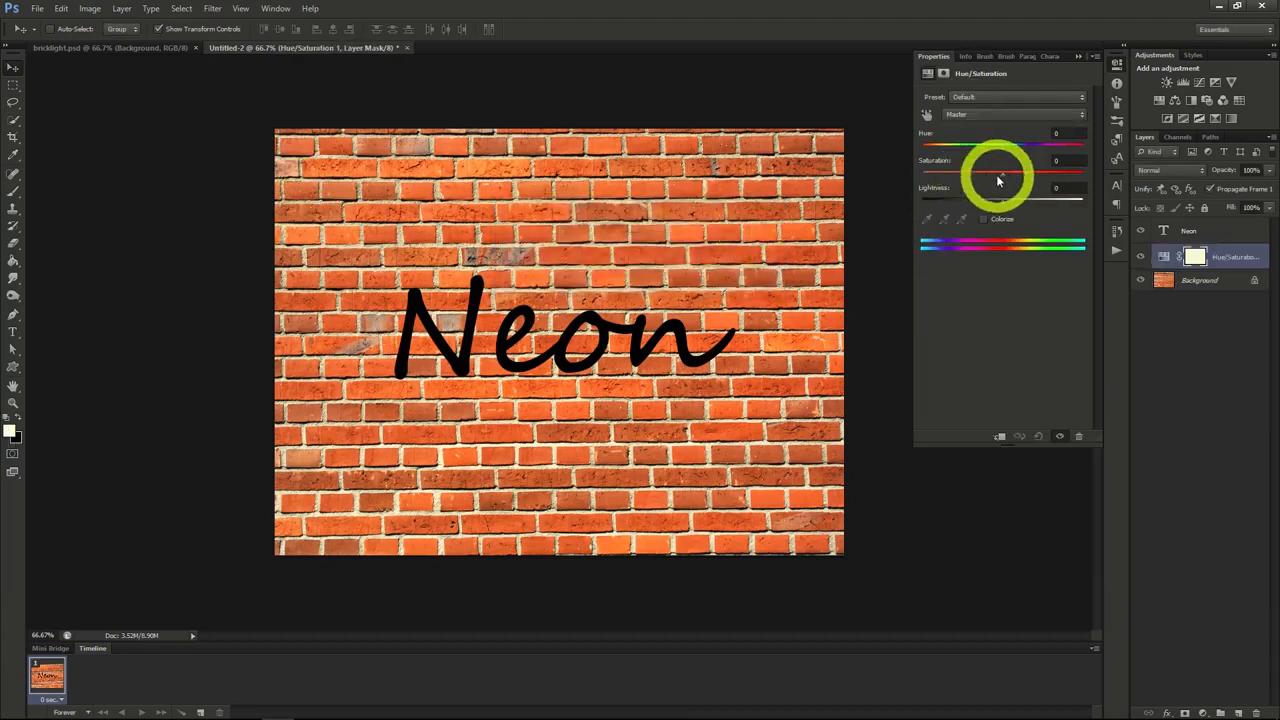
left_click_drag(1002, 172, 934, 203)
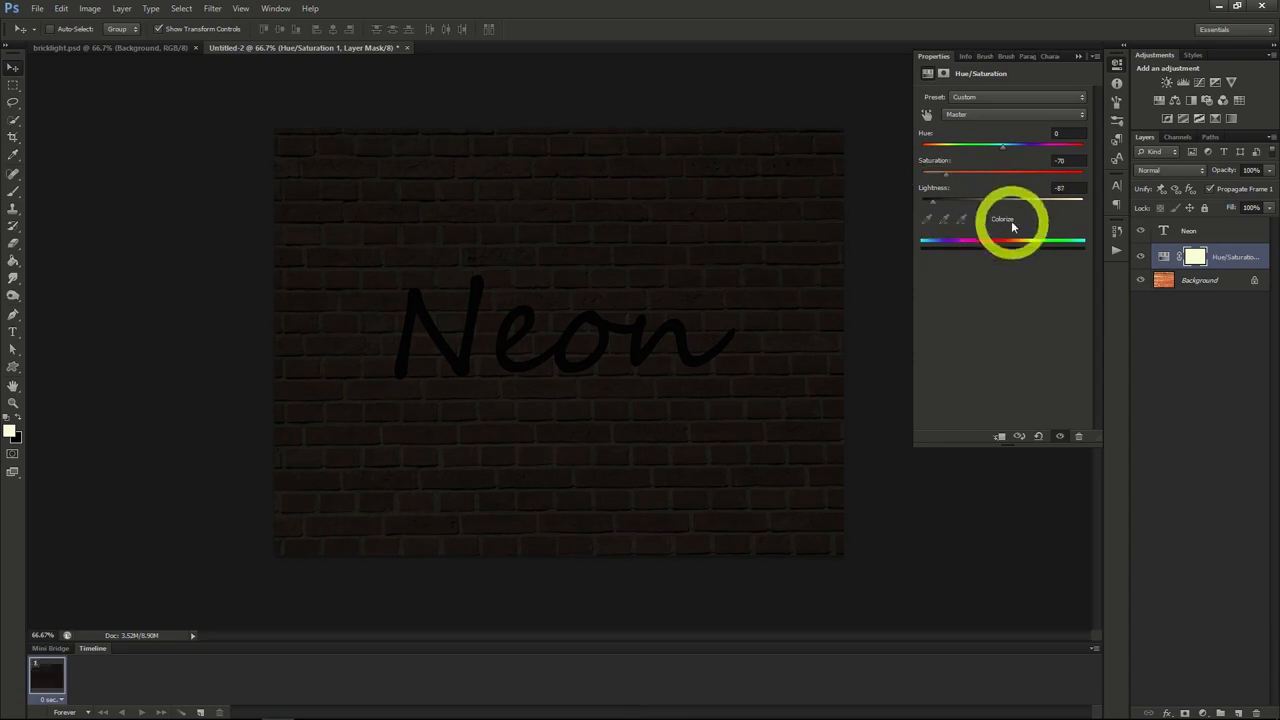
Step: Create a new layer above the Hue/Saturation adjustment and fill it with rendered Clouds
left_click(1212, 256)
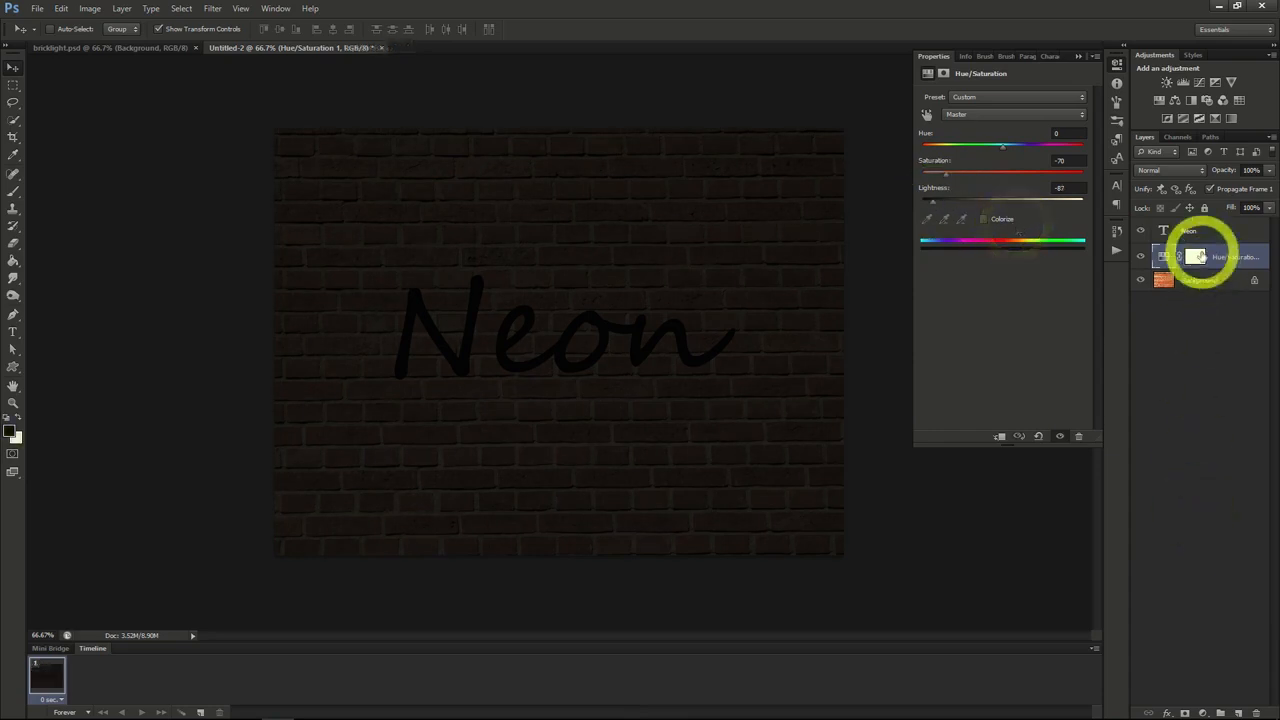
left_click(1238, 712)
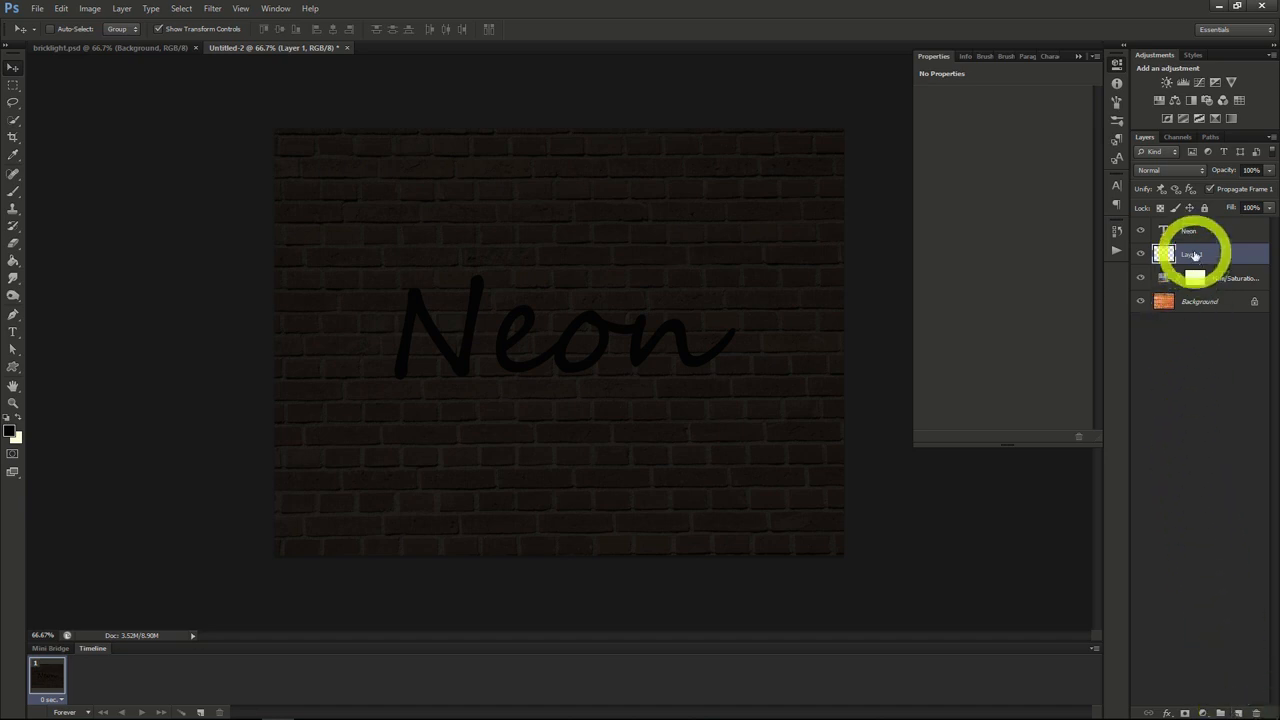
left_click(211, 9)
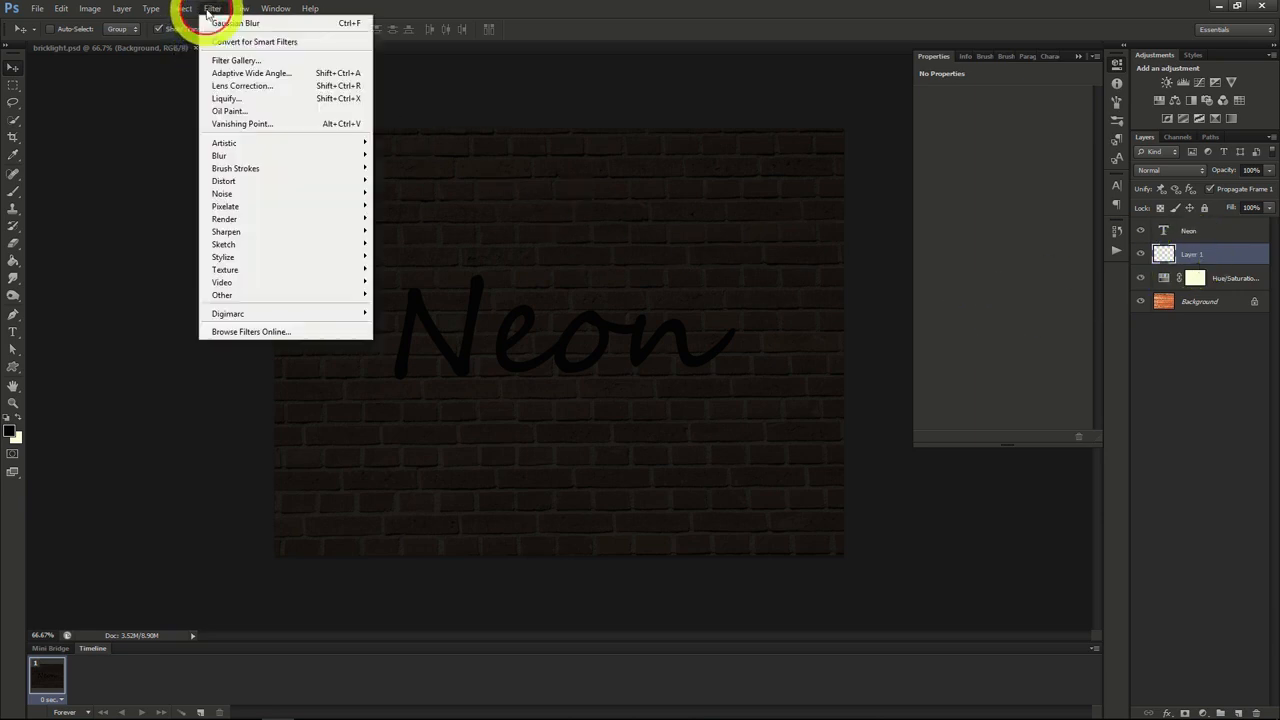
mouse_move(255, 219)
left_click(392, 216)
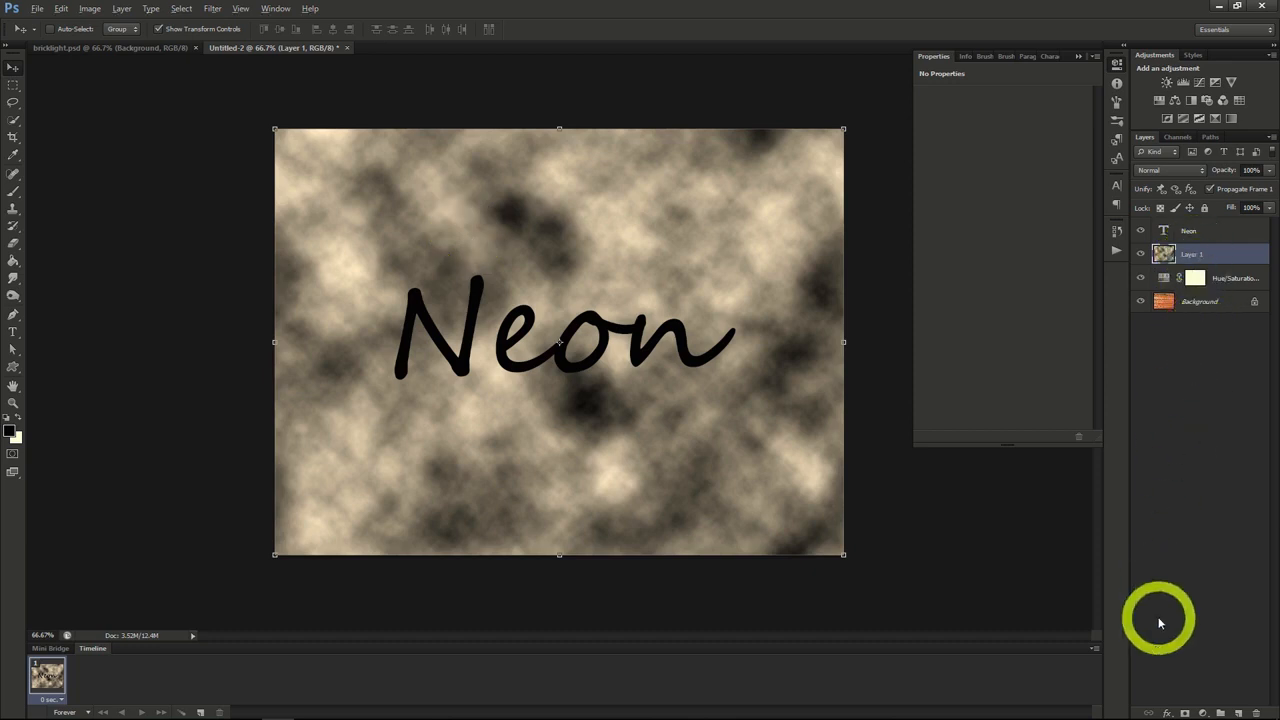
Step: Add a black layer mask to the clouds layer and set the layer's blend mode to Divide
left_click(1185, 711, "alt")
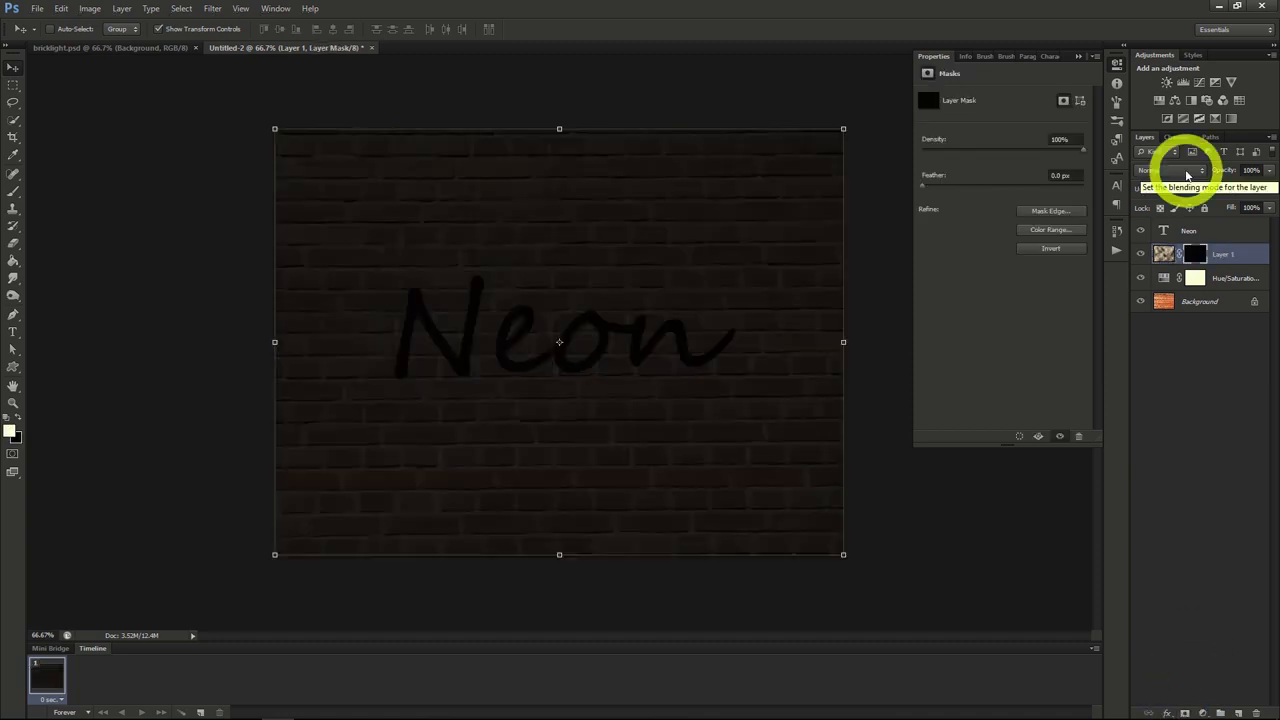
left_click(1187, 172)
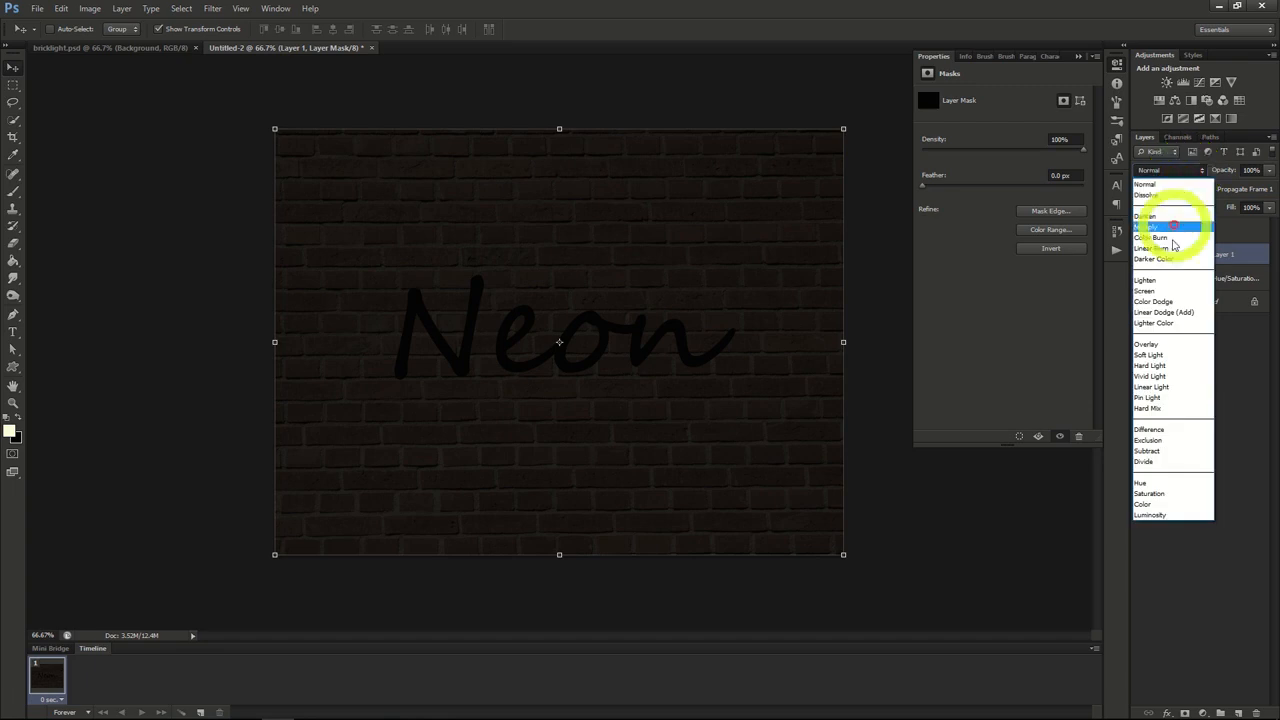
left_click(1145, 461)
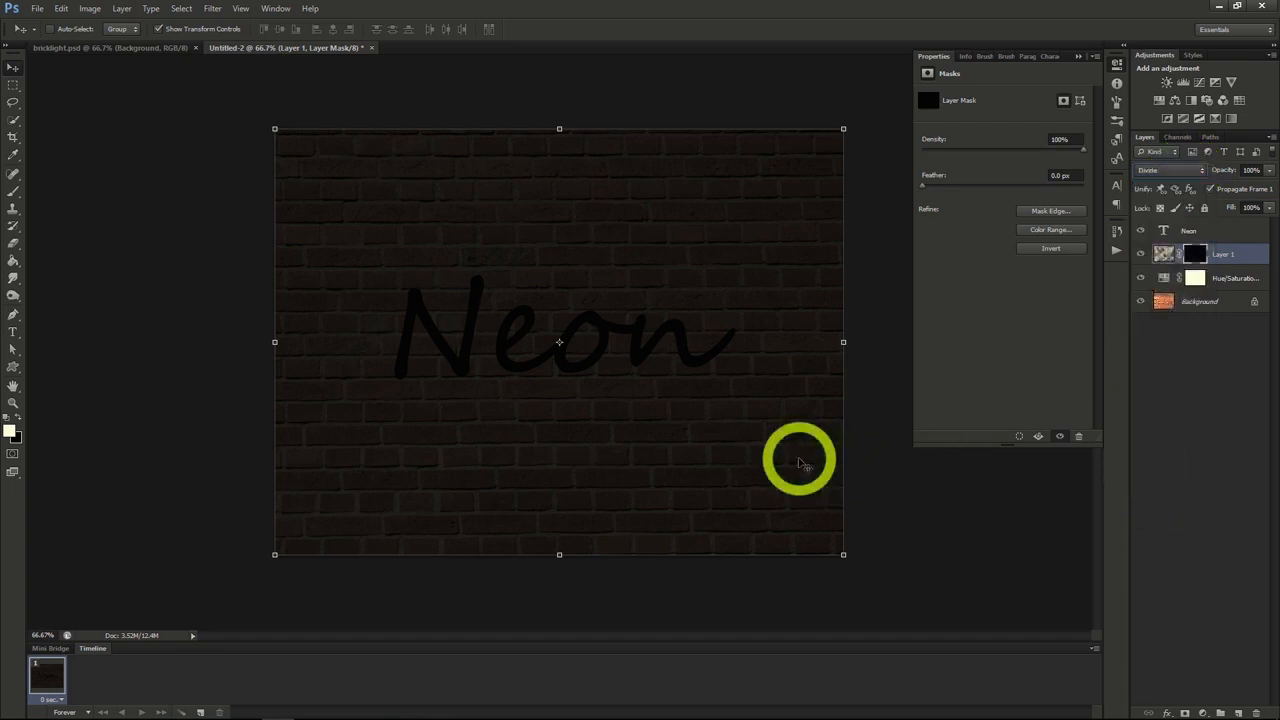
Step: Paint light patches into the clouds mask around the lettering with a soft 156 px brush at 50% opacity
left_click(13, 193)
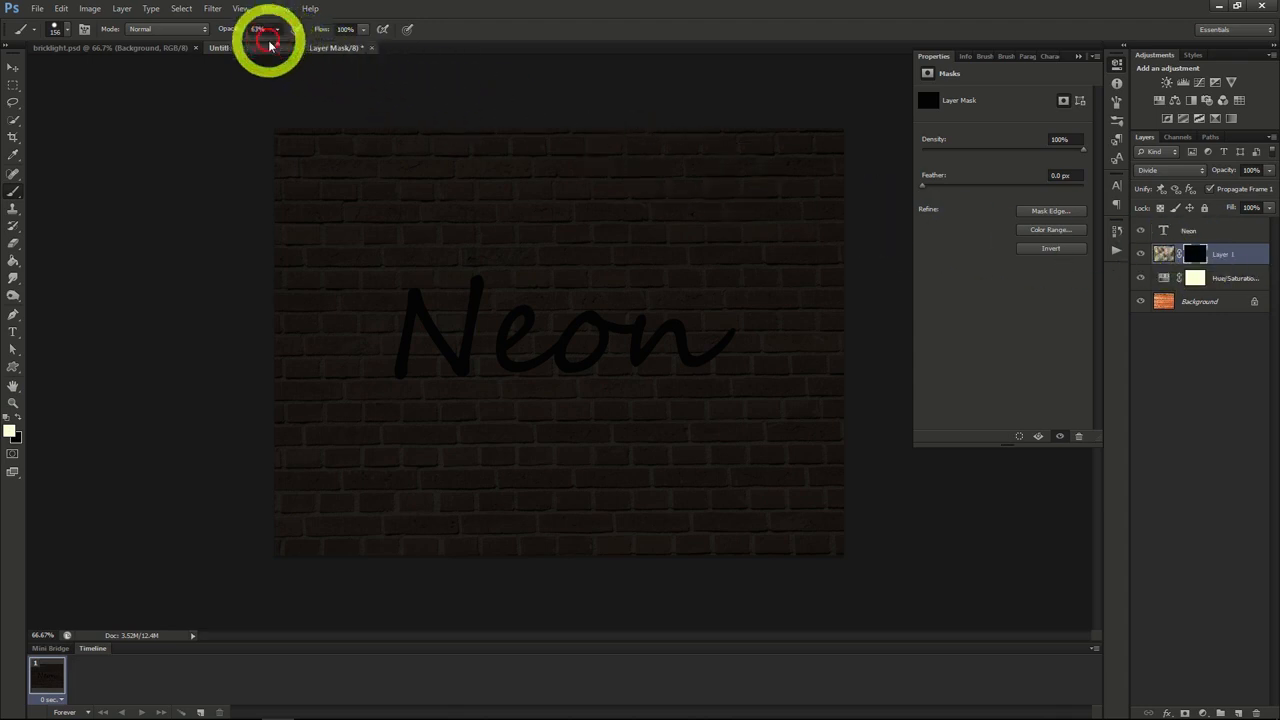
left_click_drag(277, 46, 267, 46)
left_click(67, 31)
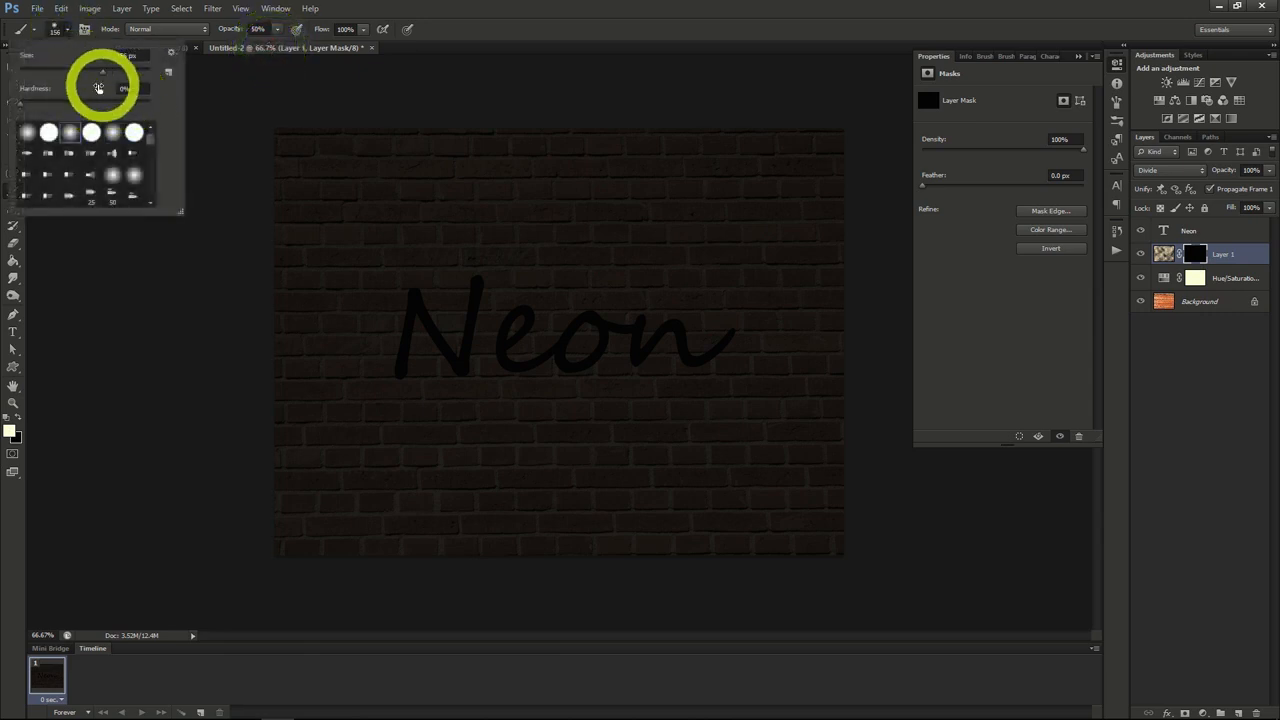
left_click(67, 31)
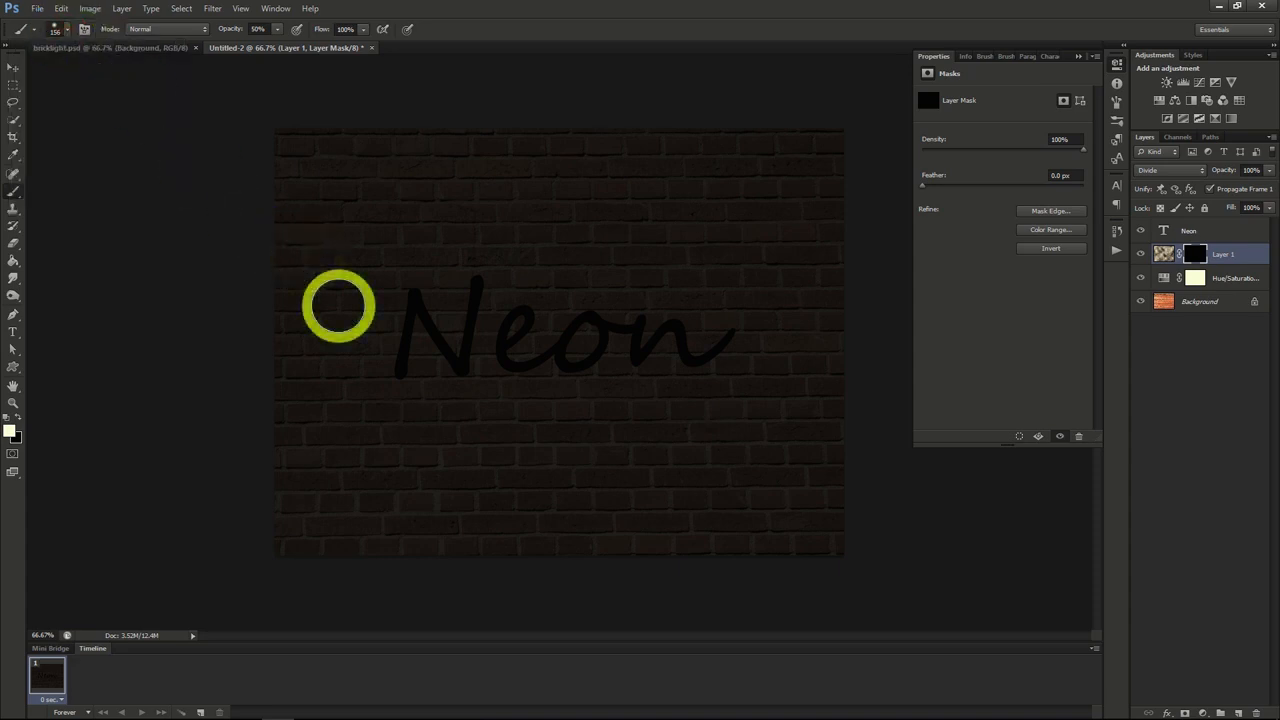
mouse_move(420, 286)
left_mouse_down()
mouse_move(365, 355)
mouse_move(462, 292)
mouse_move(431, 366)
mouse_move(572, 316)
mouse_move(624, 345)
mouse_move(504, 333)
mouse_move(613, 295)
mouse_move(686, 351)
mouse_move(761, 352)
mouse_move(706, 302)
mouse_move(636, 298)
mouse_move(693, 368)
mouse_move(543, 300)
mouse_move(488, 407)
left_mouse_up()
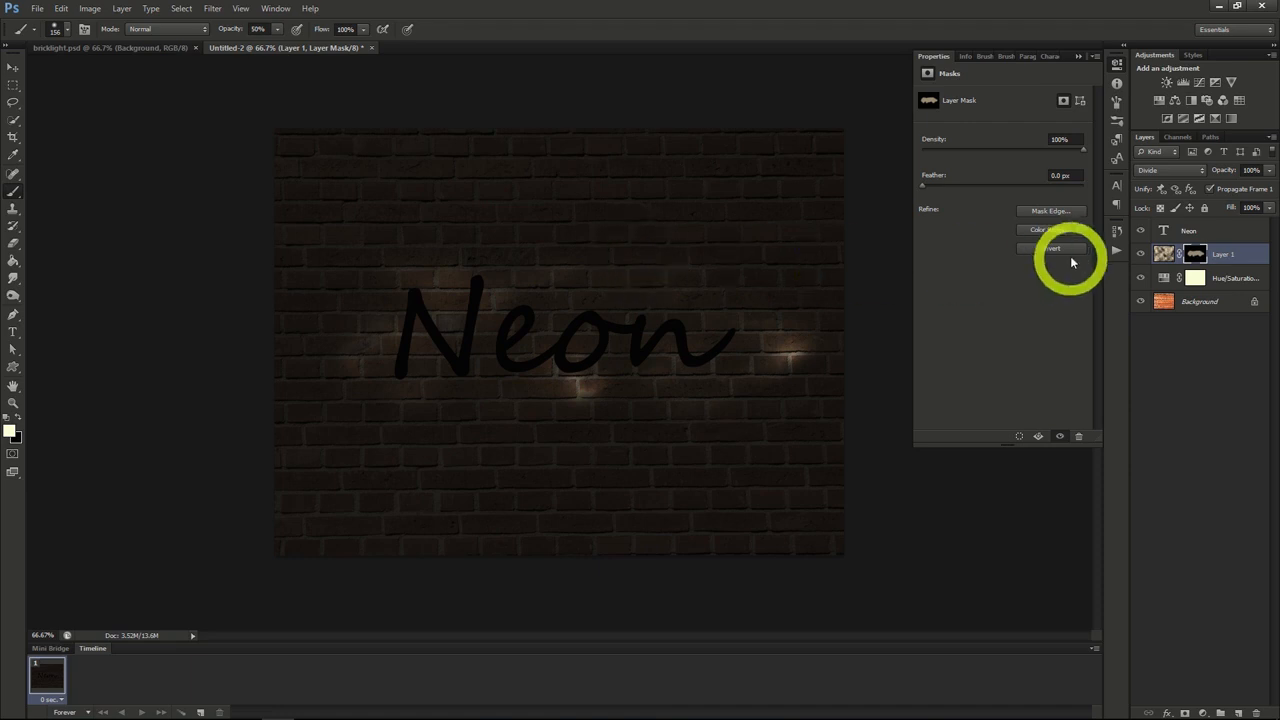
Step: Give the Neon text layer a Bevel & Emboss effect with depth 185%, size 3 px and maximum soften
left_click(1182, 229)
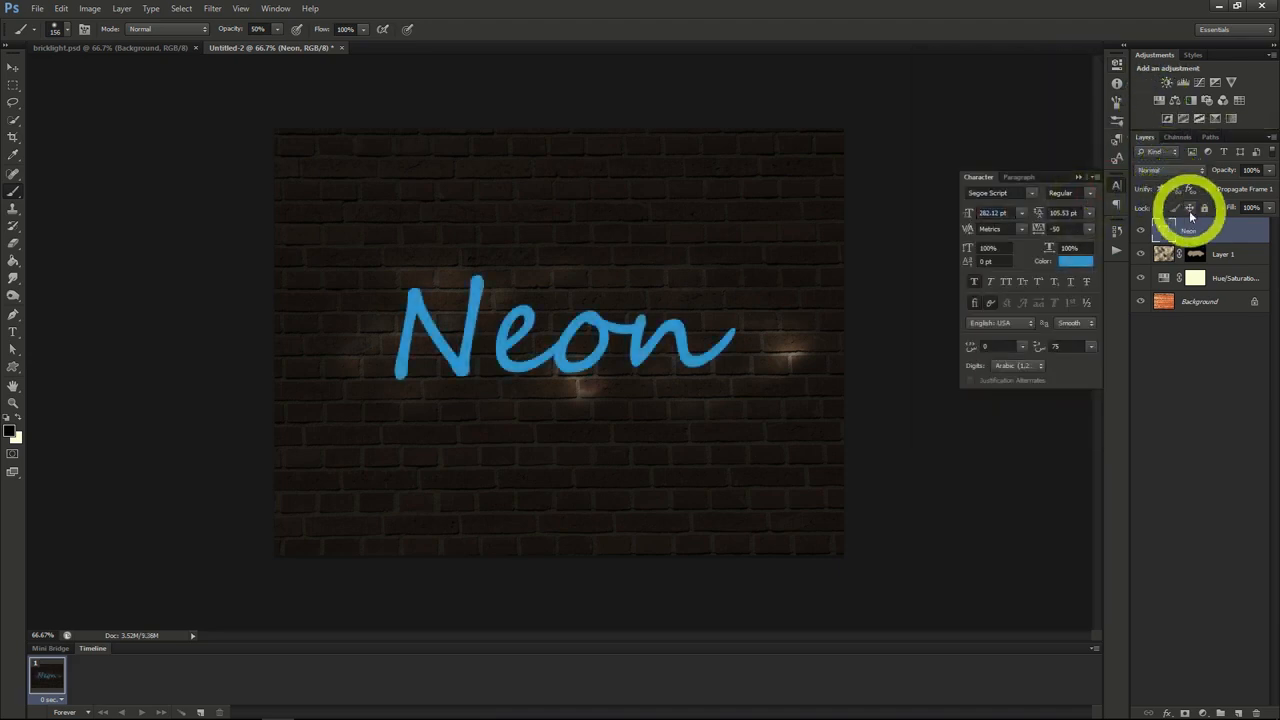
right_click(1188, 229)
left_click(1142, 240)
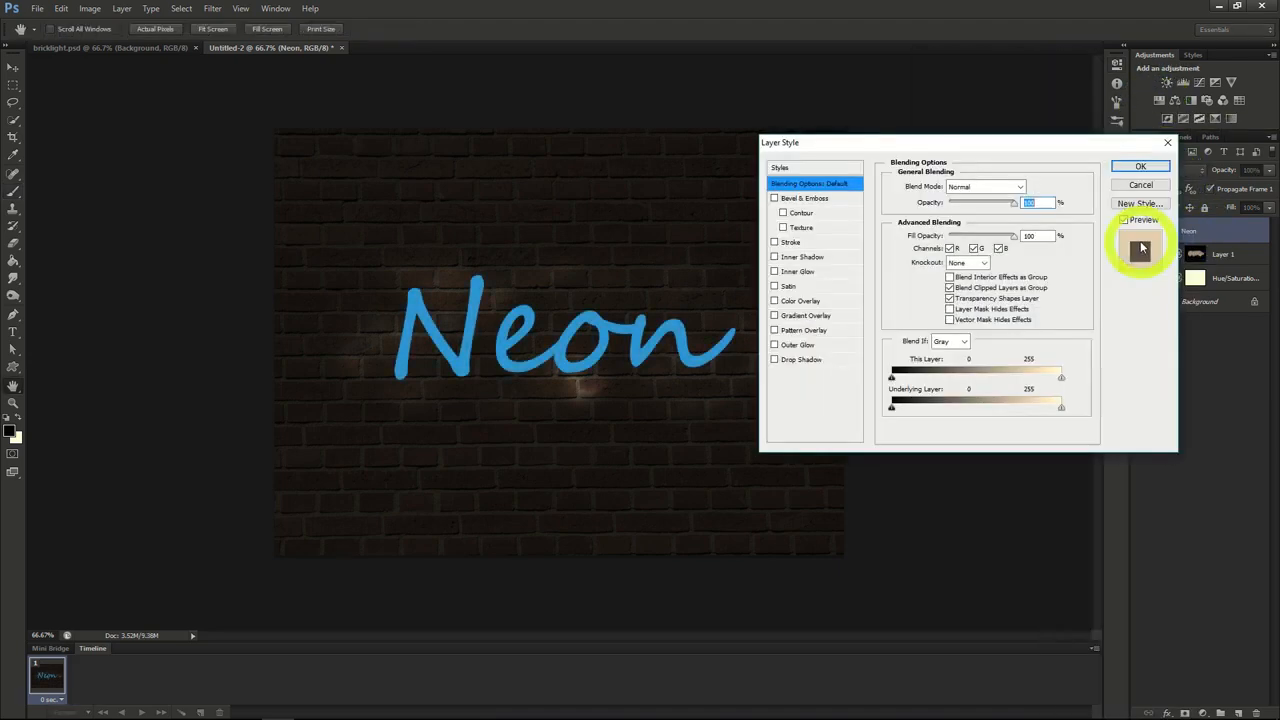
left_click(808, 198)
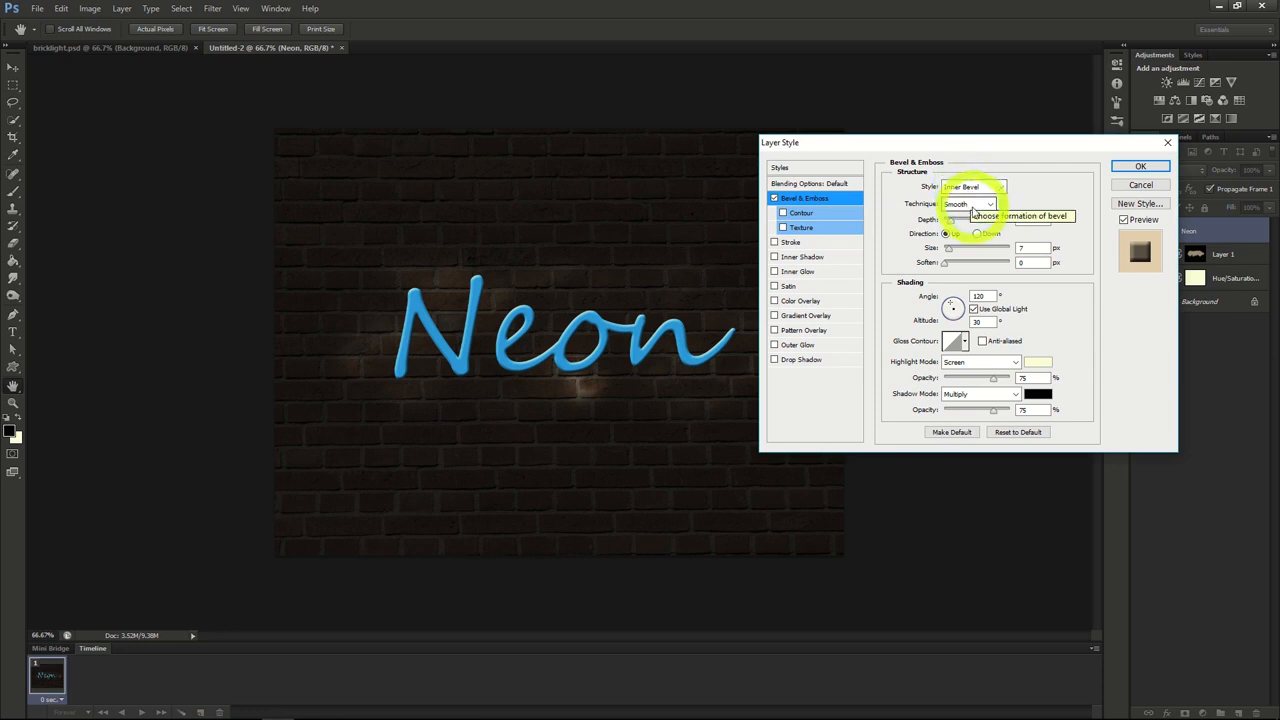
left_click(954, 225)
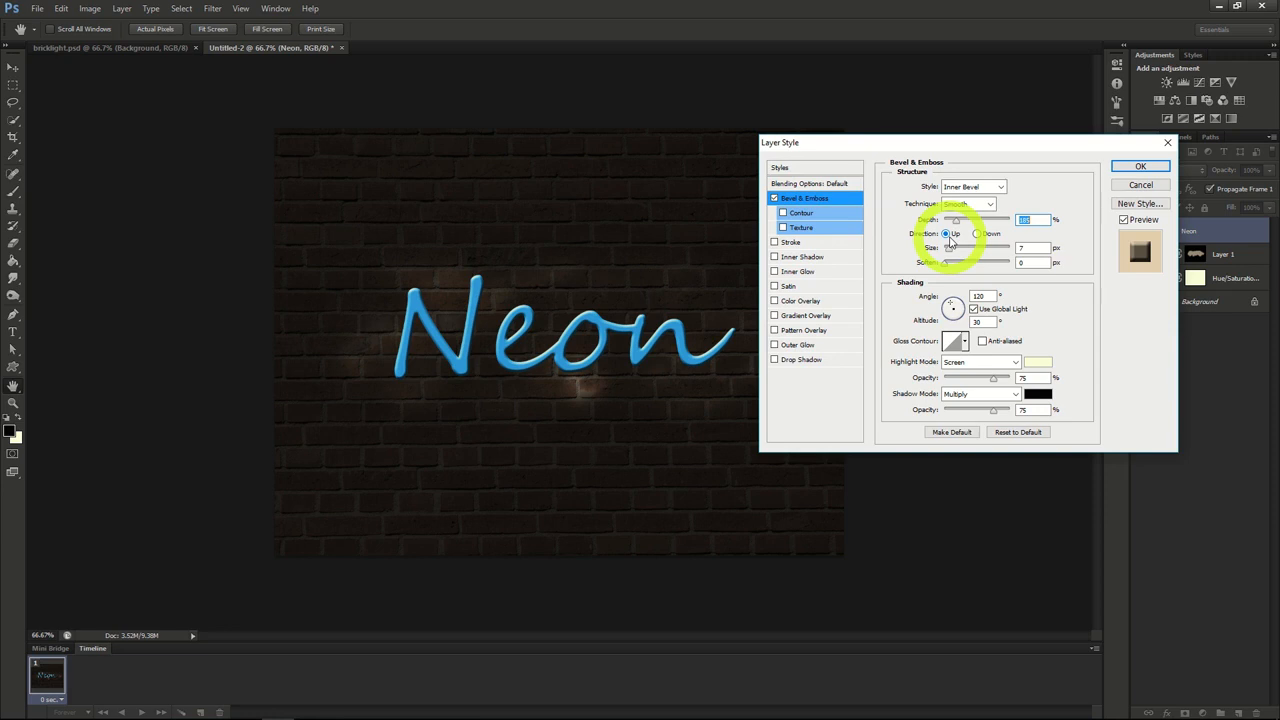
left_click(950, 250)
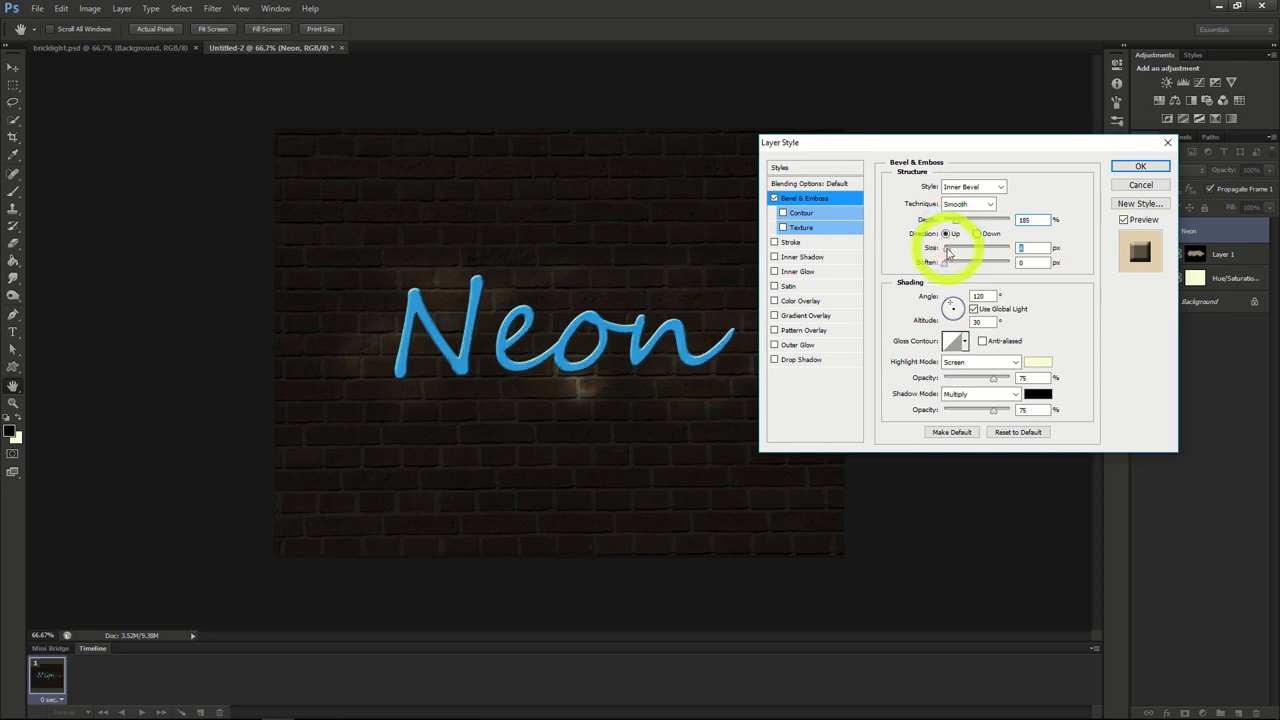
left_click_drag(945, 263, 1020, 263)
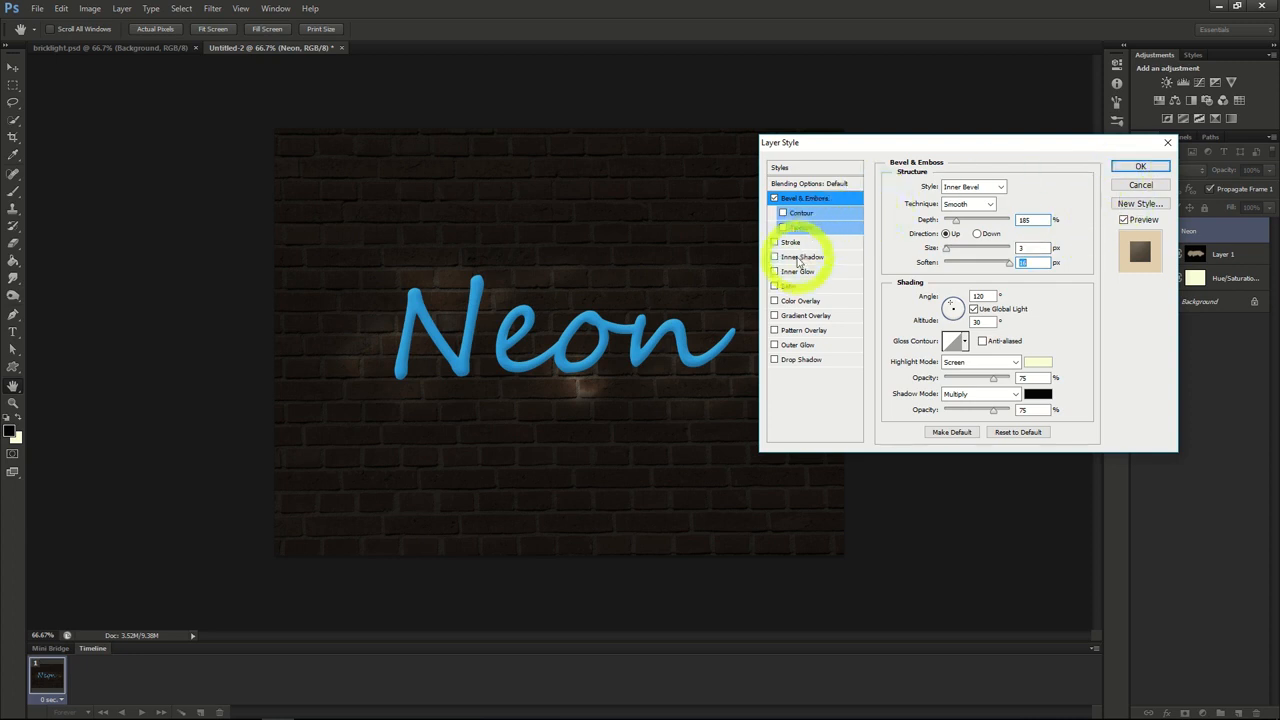
Step: Add an Inner Shadow to the Neon text with opacity 40%, distance 5 px and a slightly reduced size
left_click(799, 258)
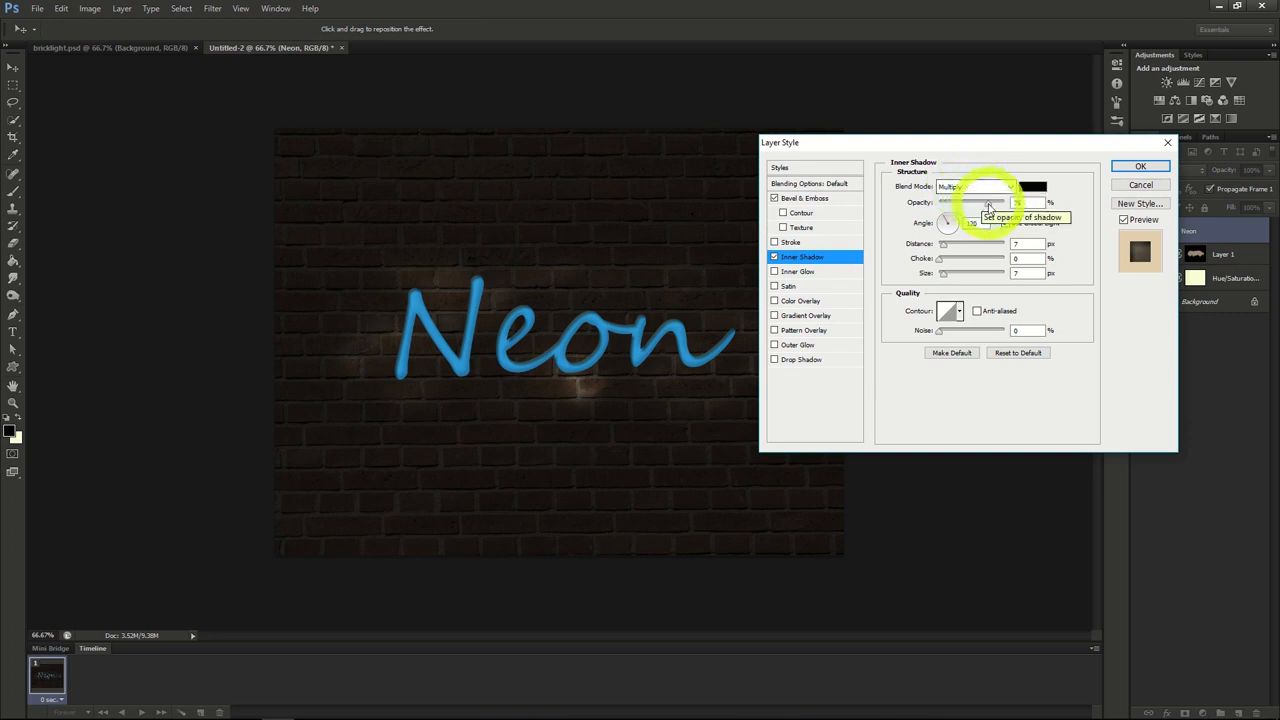
left_click_drag(976, 208, 967, 207)
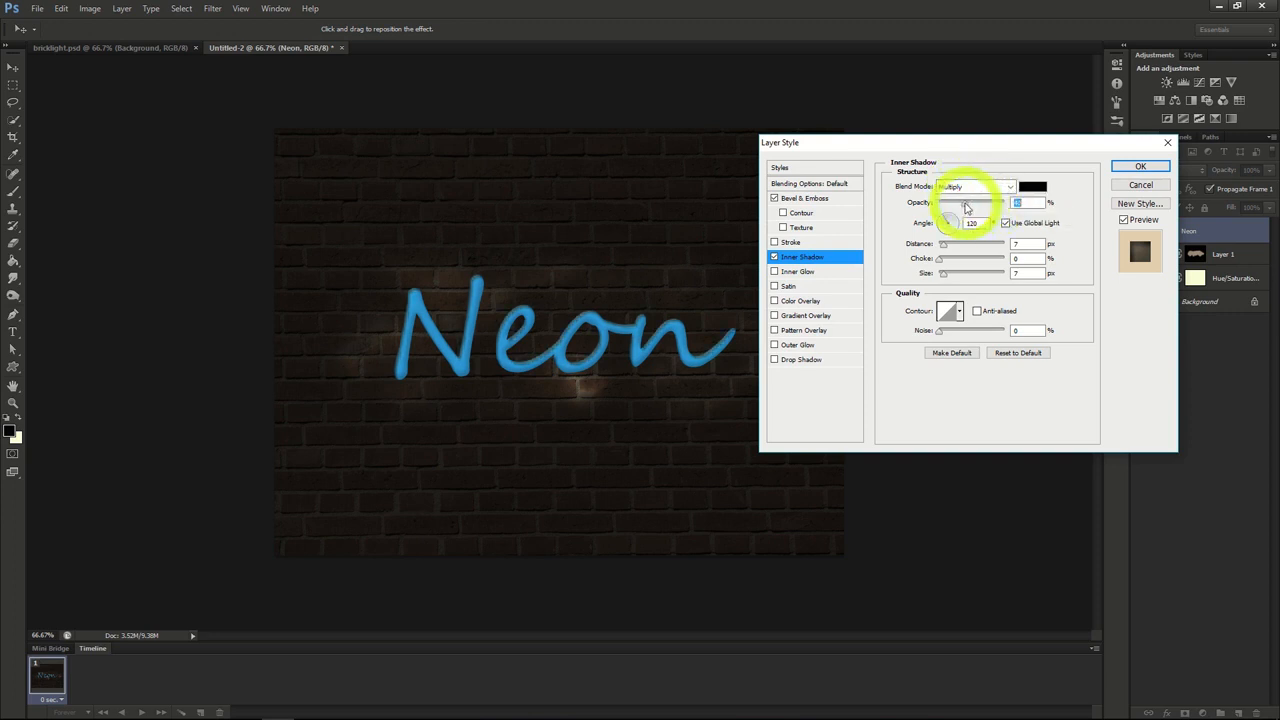
left_click_drag(944, 248, 942, 248)
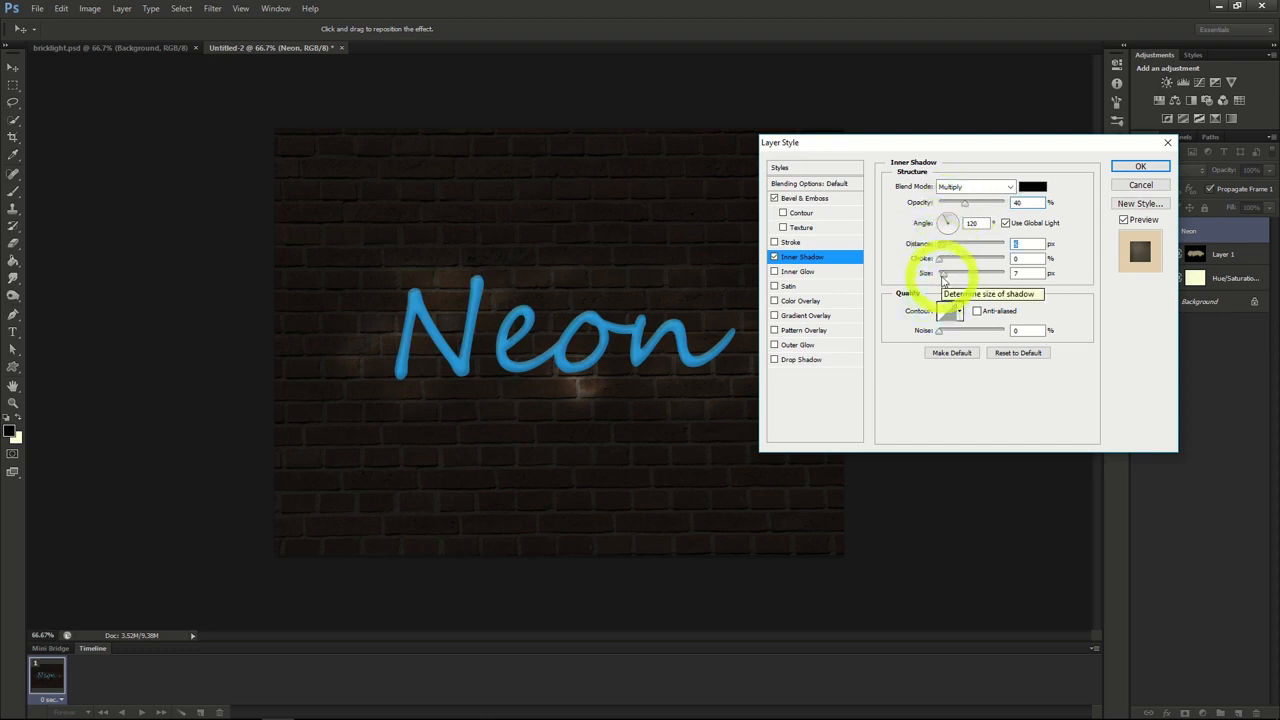
left_click_drag(943, 276, 943, 281)
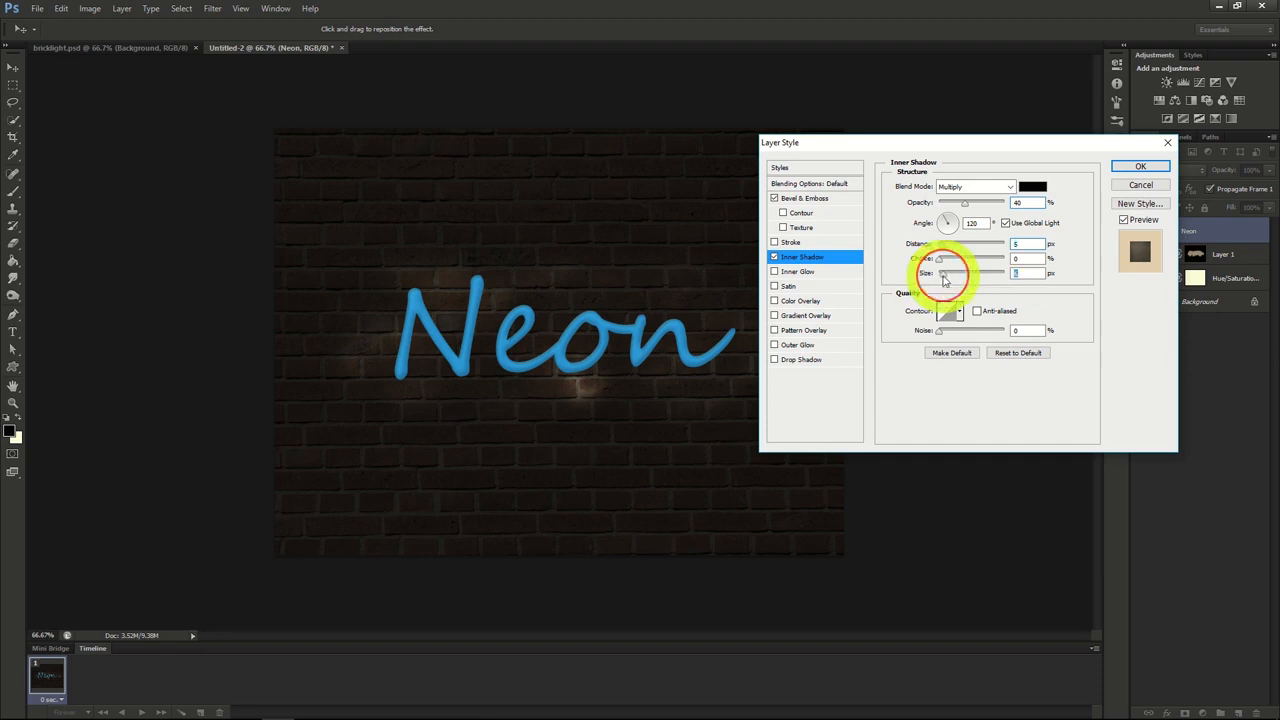
Step: Add an Inner Glow to the Neon text with its source at Center and size about 8 px, and apply the layer style
left_click(803, 272)
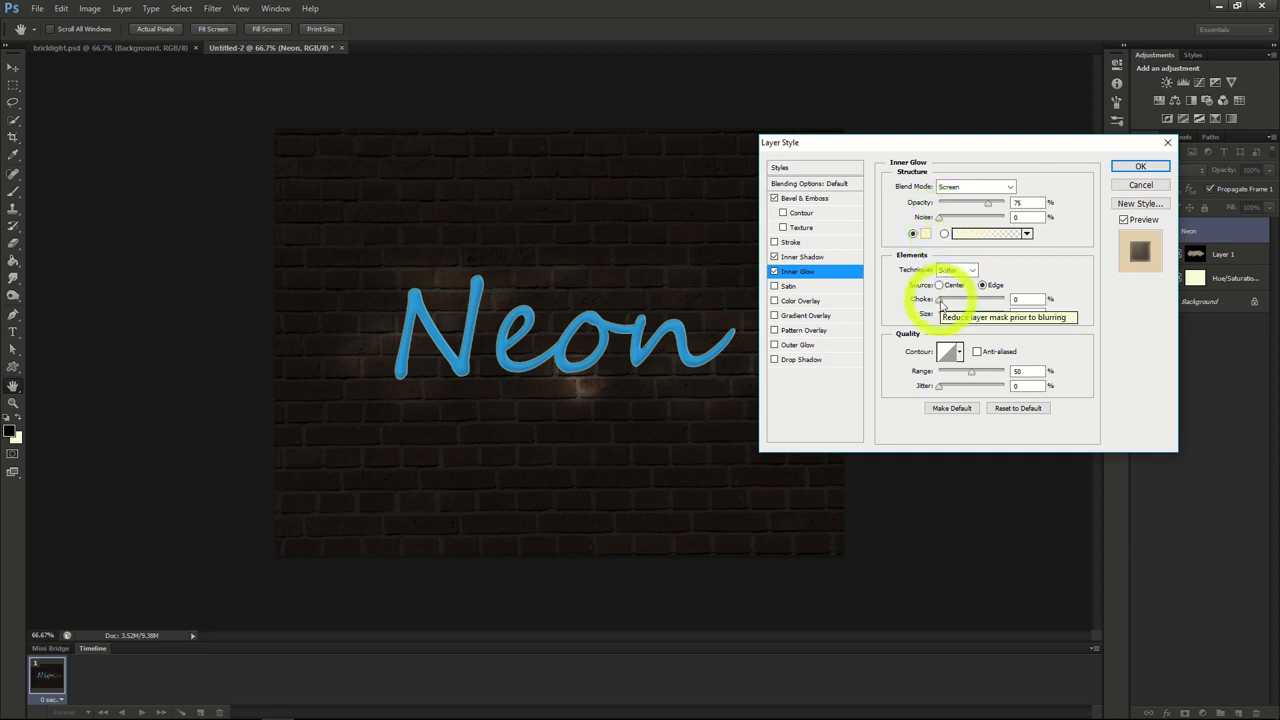
left_click_drag(943, 317, 945, 319)
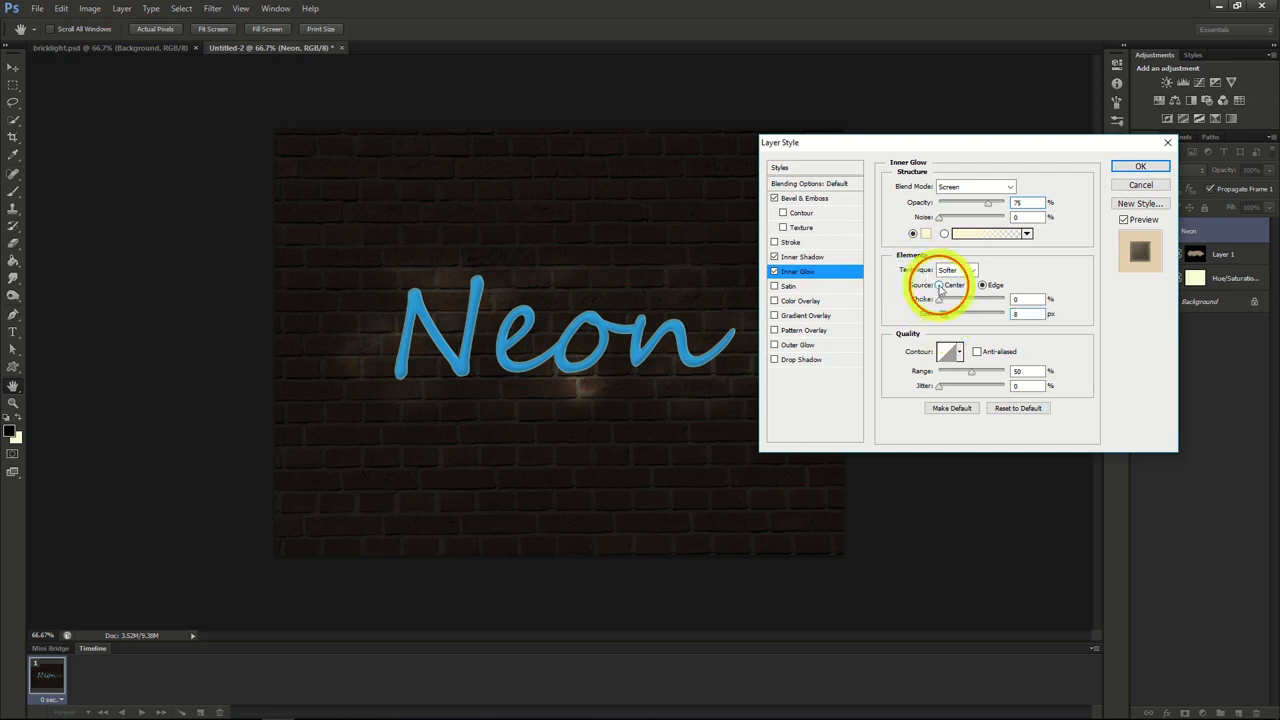
left_click(940, 285)
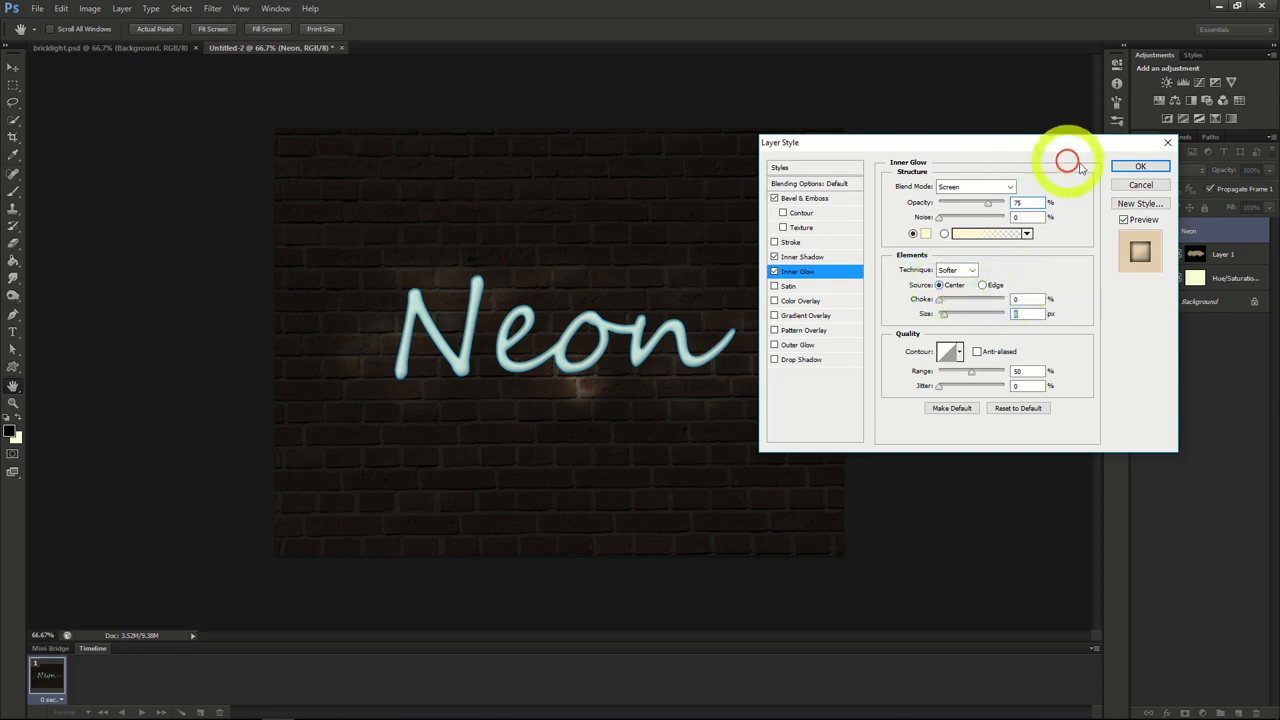
left_click(1141, 167)
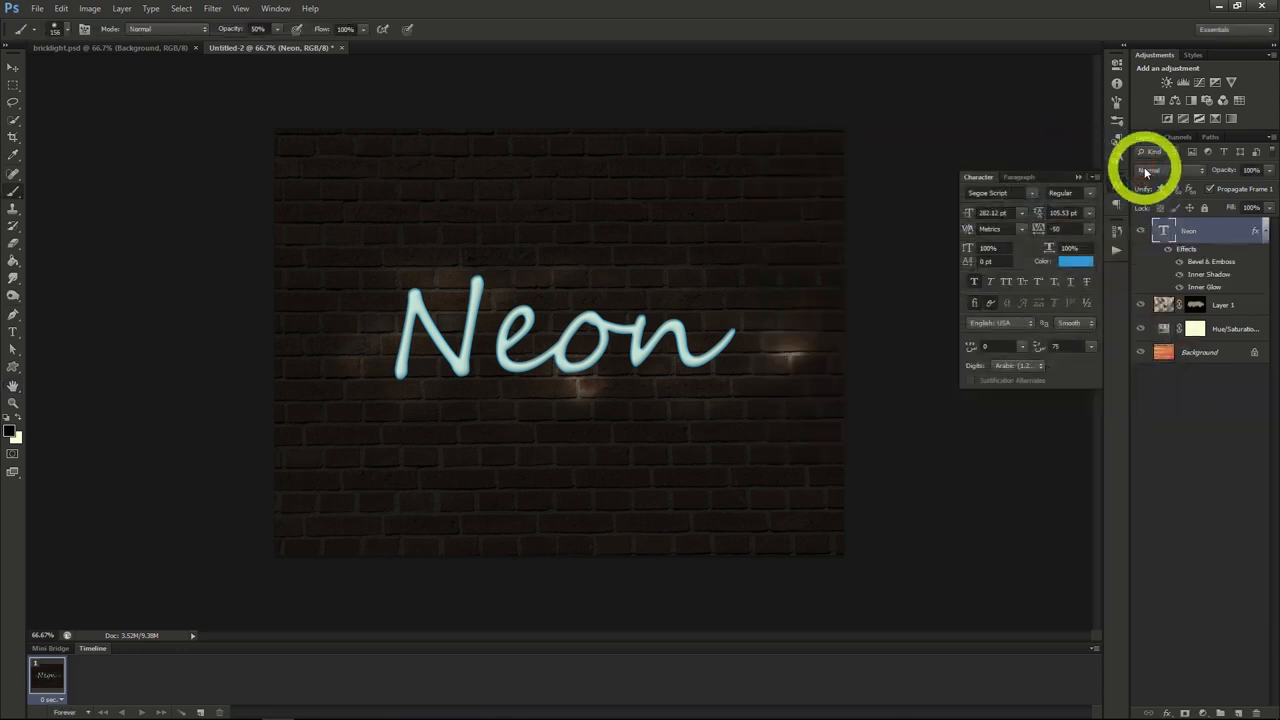
Step: Place a duplicate of the Neon text layer beneath the original and convert the copy to a smart object
right_click(1191, 237)
left_click(1123, 257)
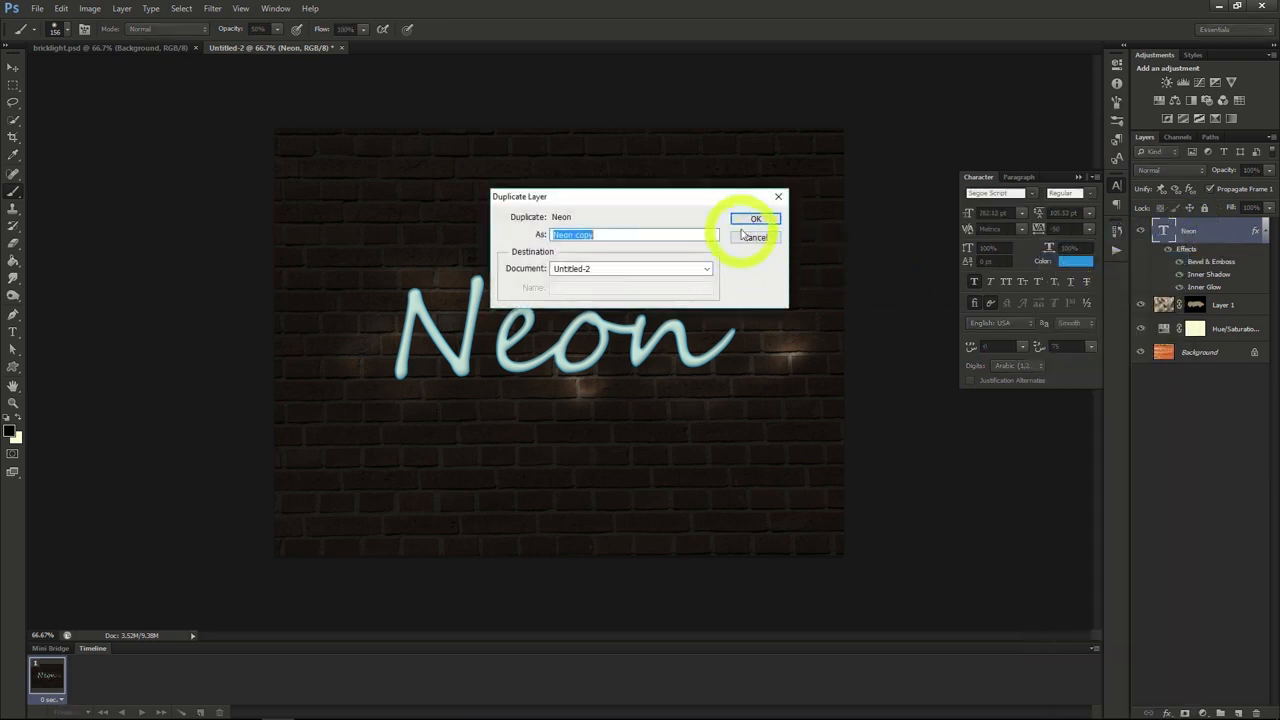
left_click(752, 218)
left_click_drag(1180, 234, 1202, 360)
right_click(1191, 305)
left_click(1131, 292)
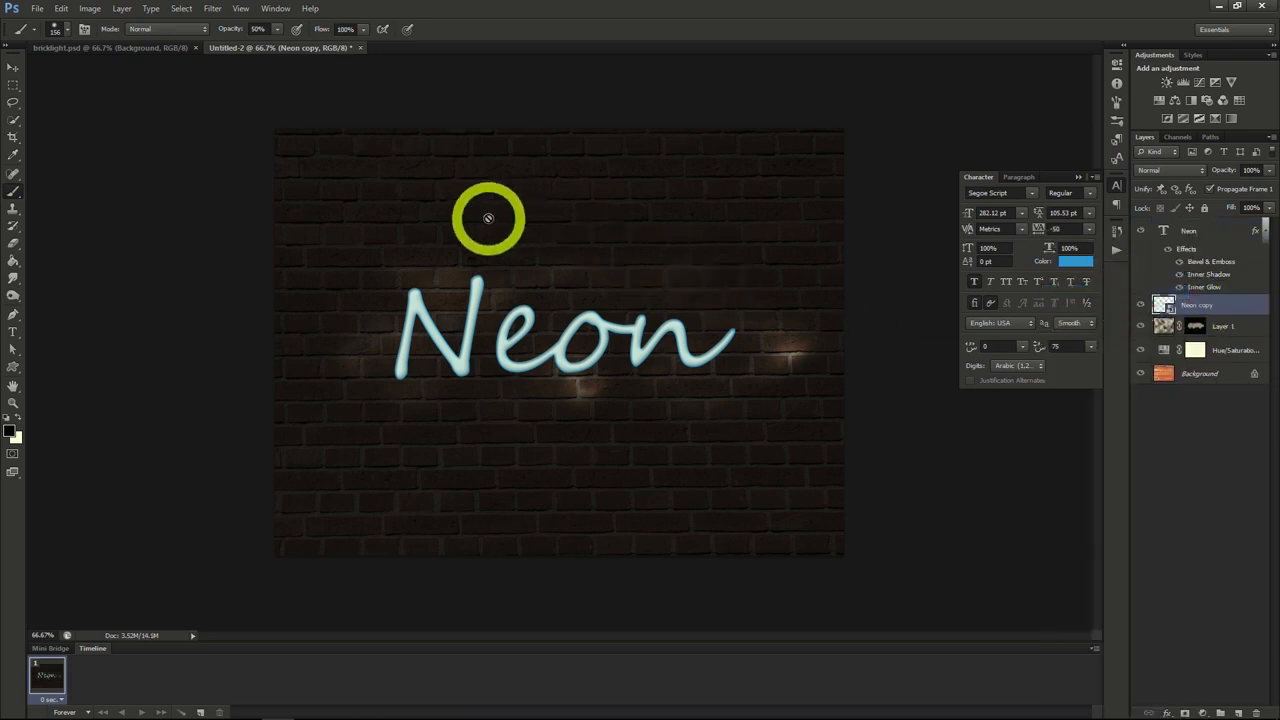
Step: Apply a Gaussian Blur smart filter to the Neon copy layer to create a soft glow around the letters
left_click(214, 9)
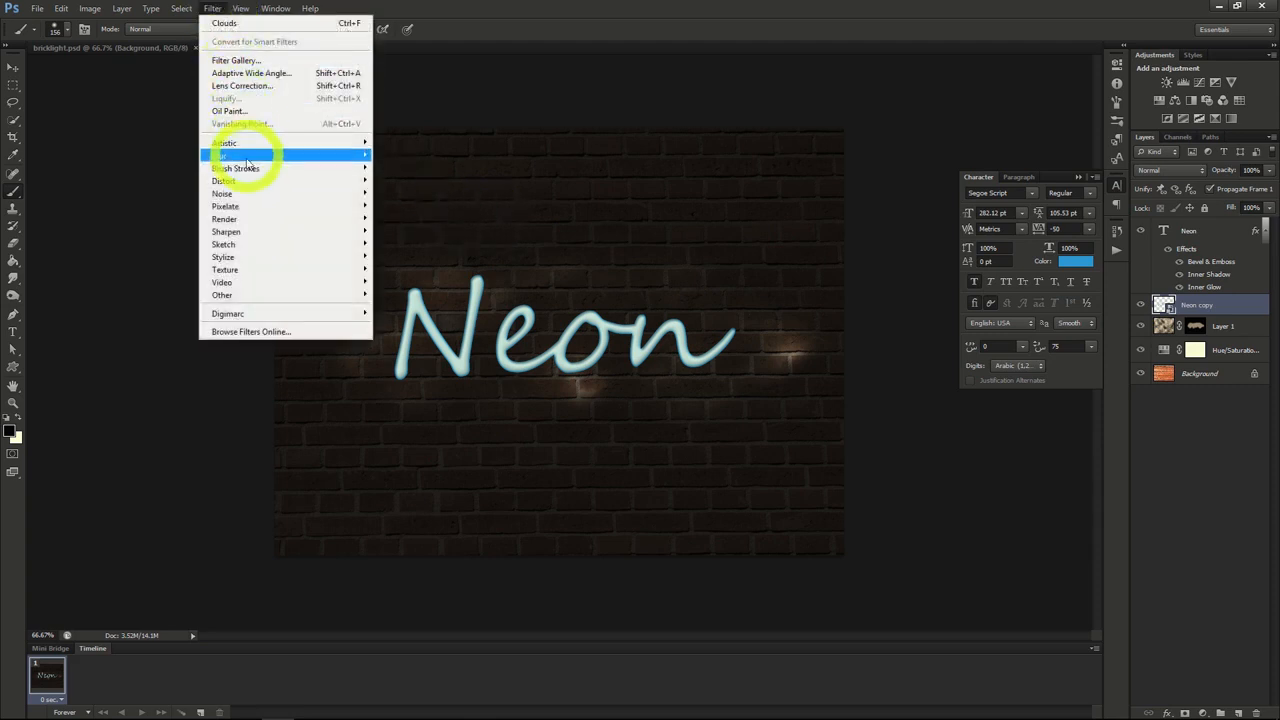
mouse_move(249, 158)
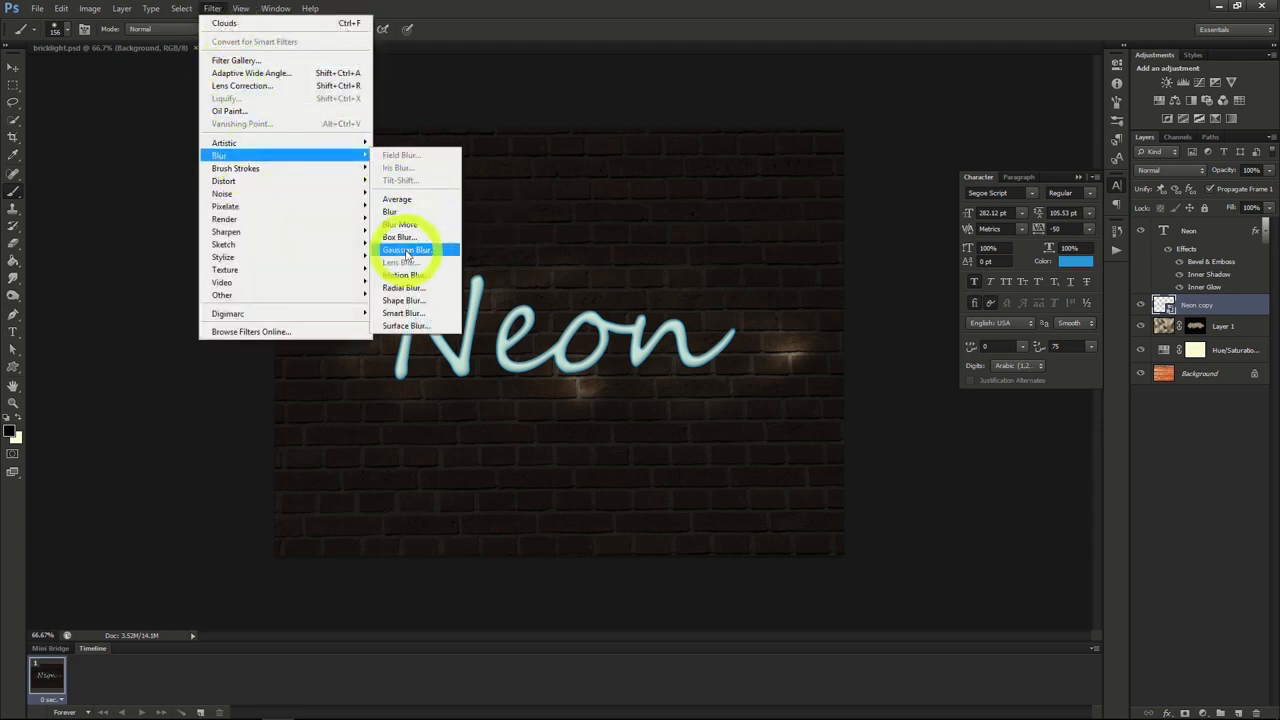
left_click(406, 250)
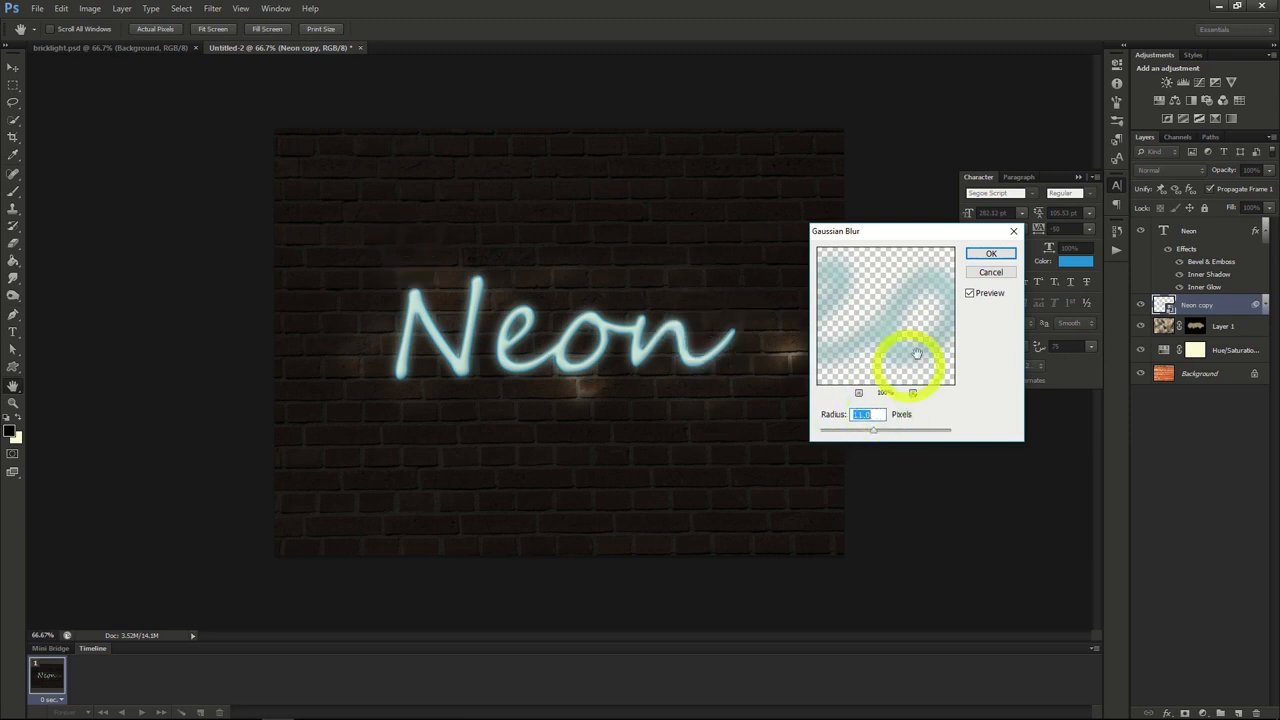
left_click(987, 255)
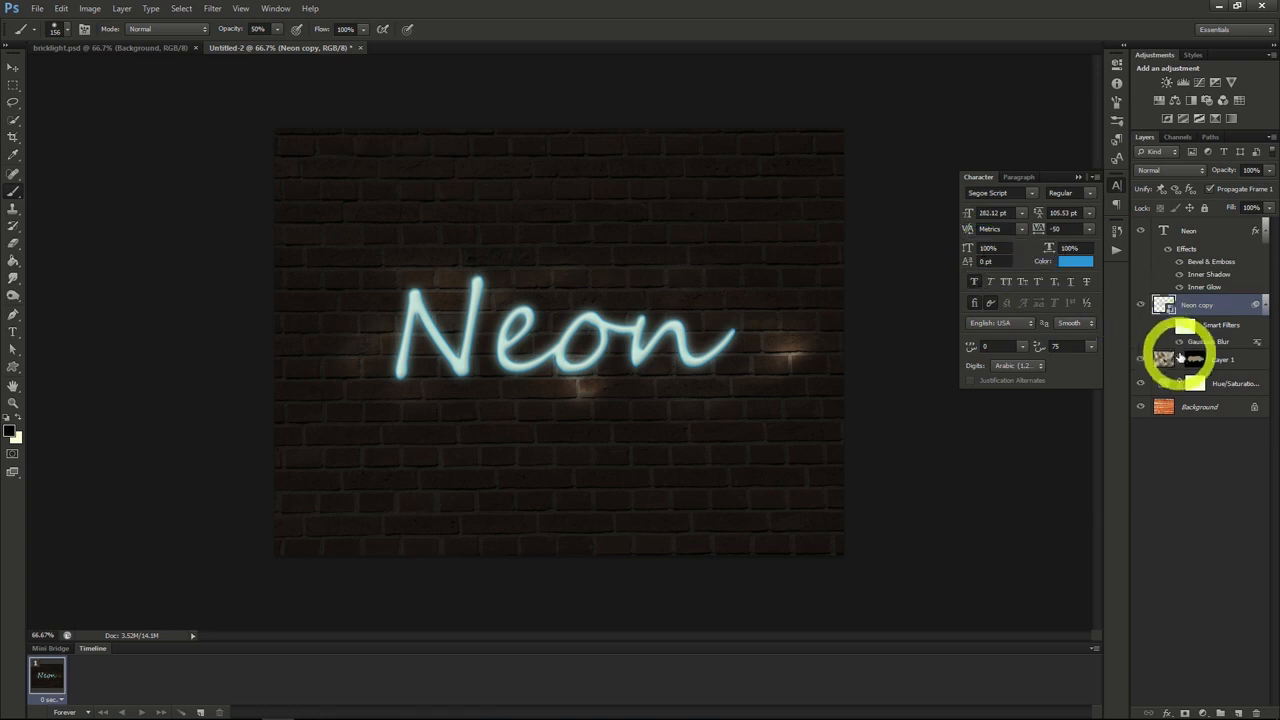
Step: Add a new layer above Layer 1 and set up a hard round brush at 13 px with 100% hardness
left_click(1222, 363)
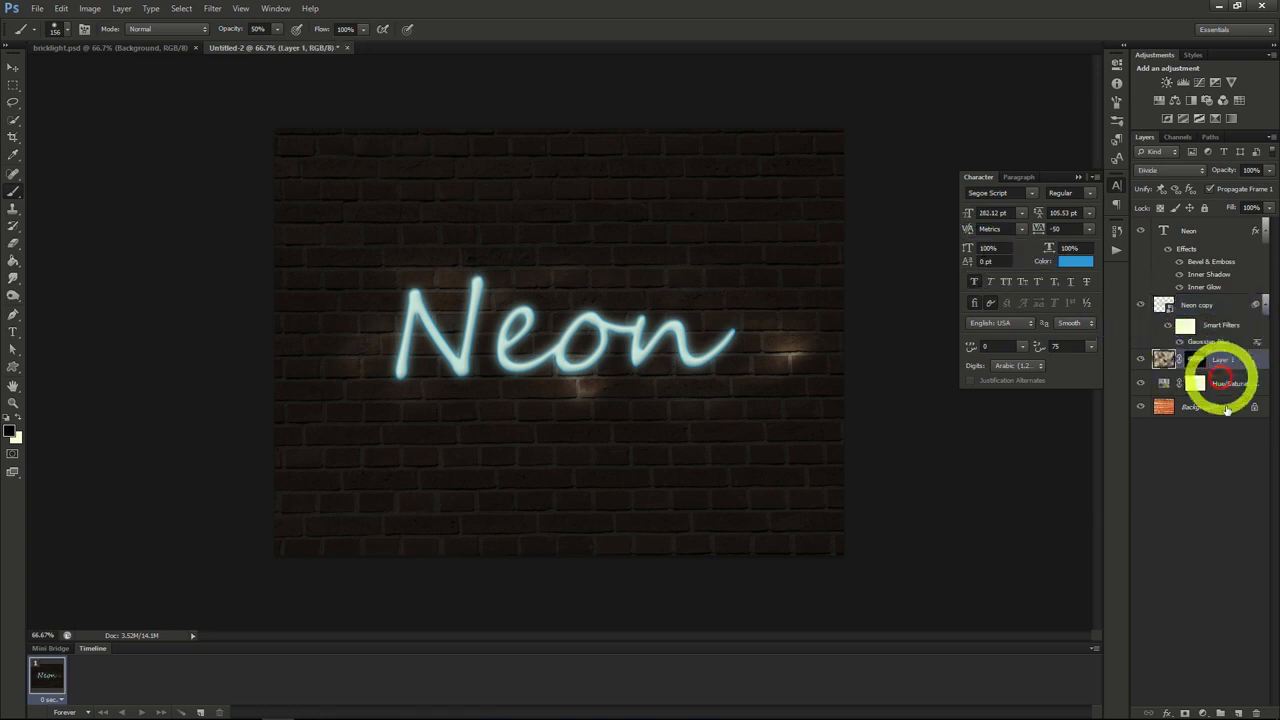
left_click(1238, 713)
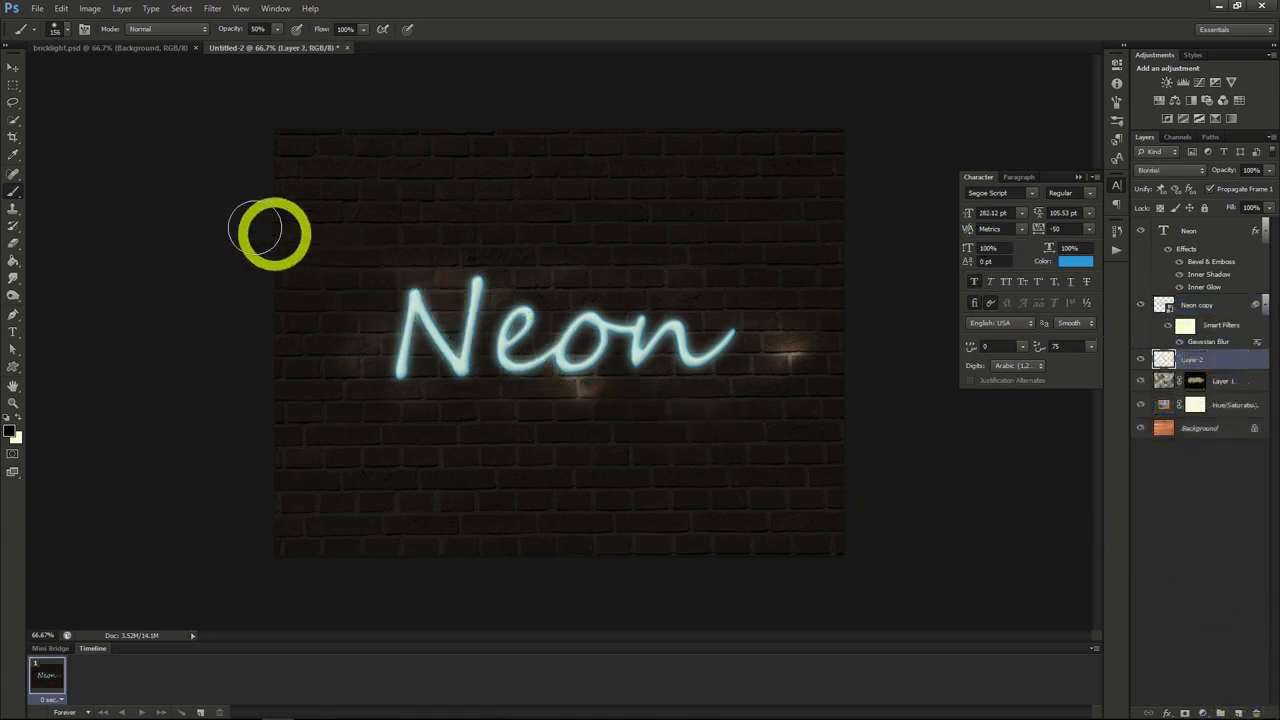
left_click(66, 29)
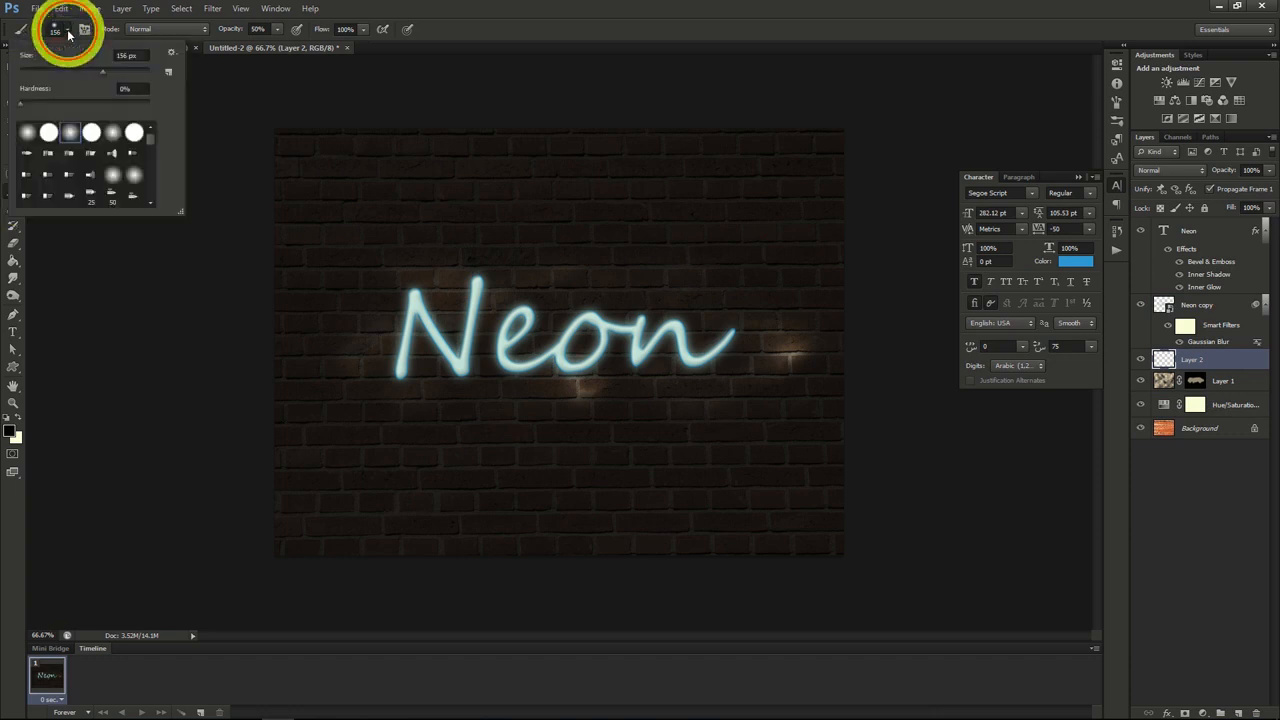
double_click(50, 130)
left_click(64, 30)
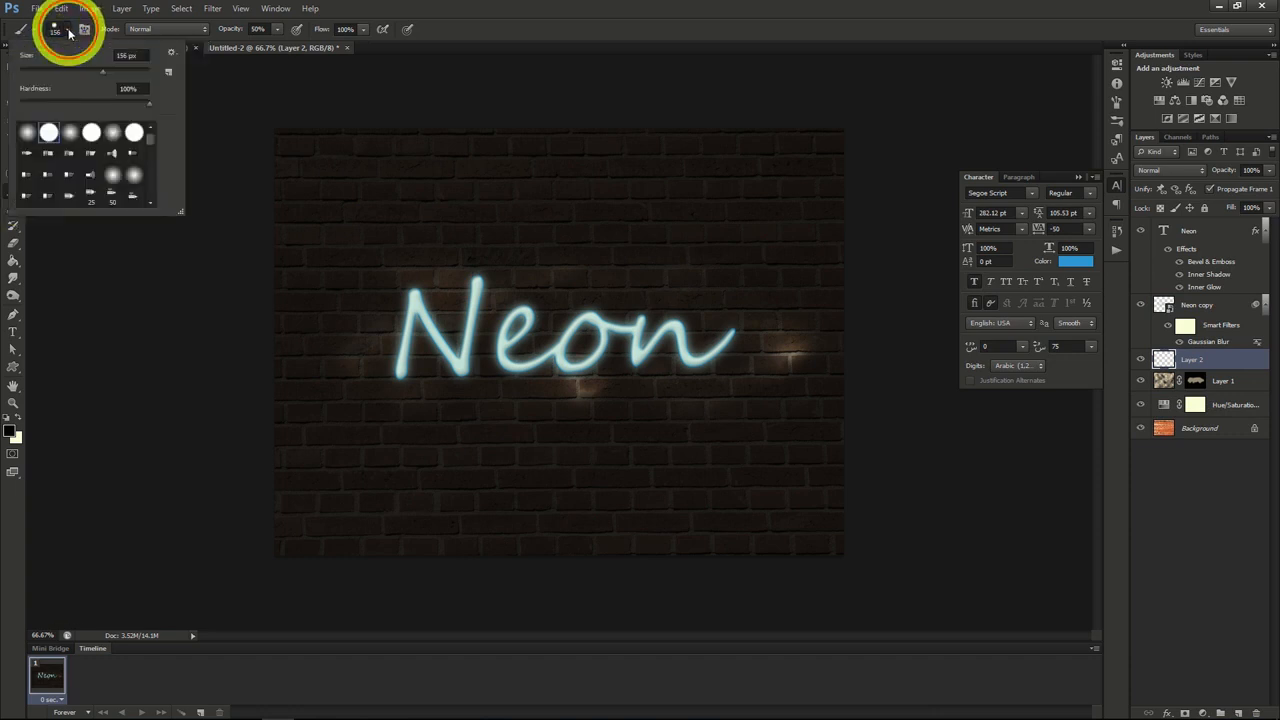
left_click_drag(101, 72, 40, 73)
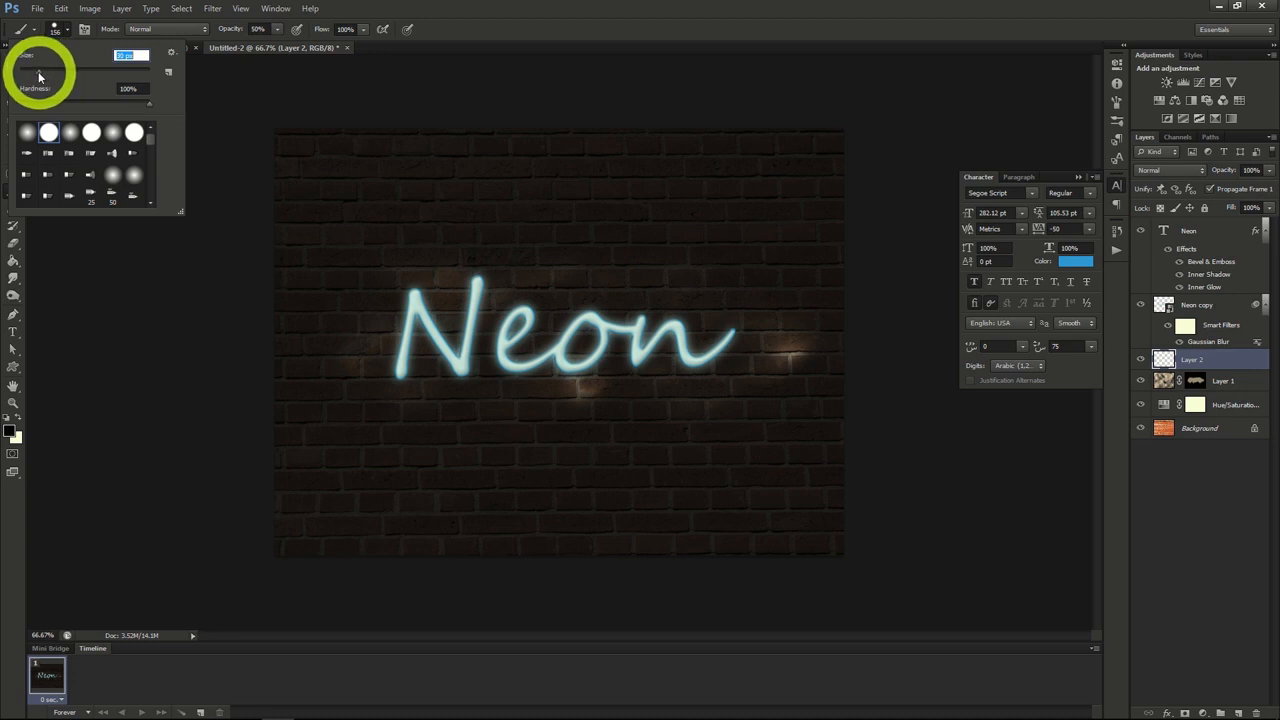
left_click(190, 328)
Step: Draw a wavy path with the Pen tool through the Neon letters, from the end of the last n back to the N
left_click(13, 314)
left_click(315, 341)
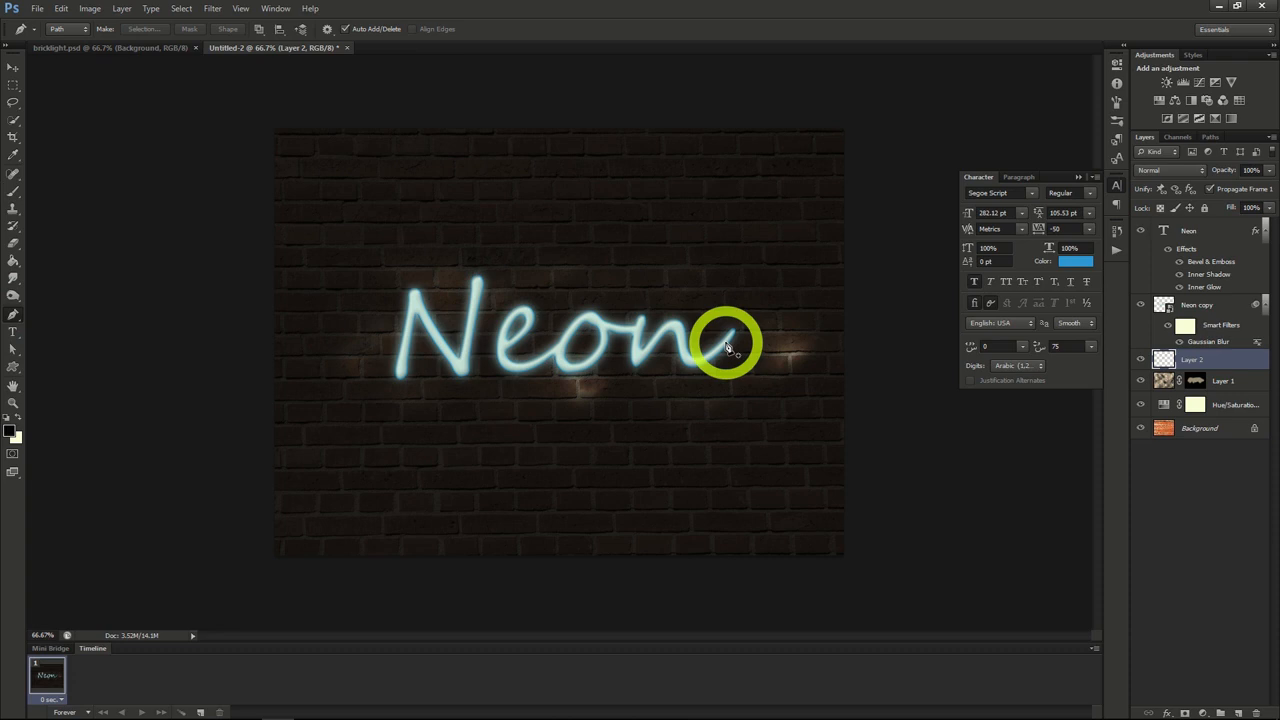
left_click_drag(727, 346, 651, 343)
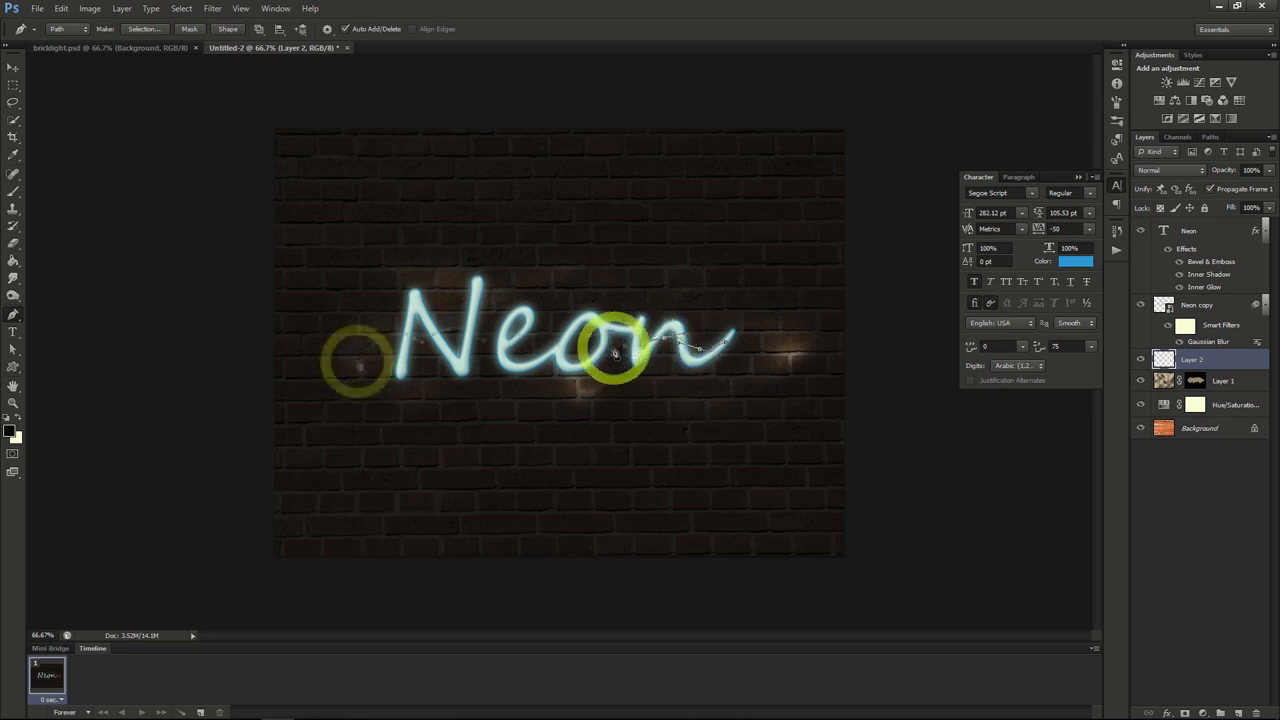
left_click_drag(357, 357, 441, 336)
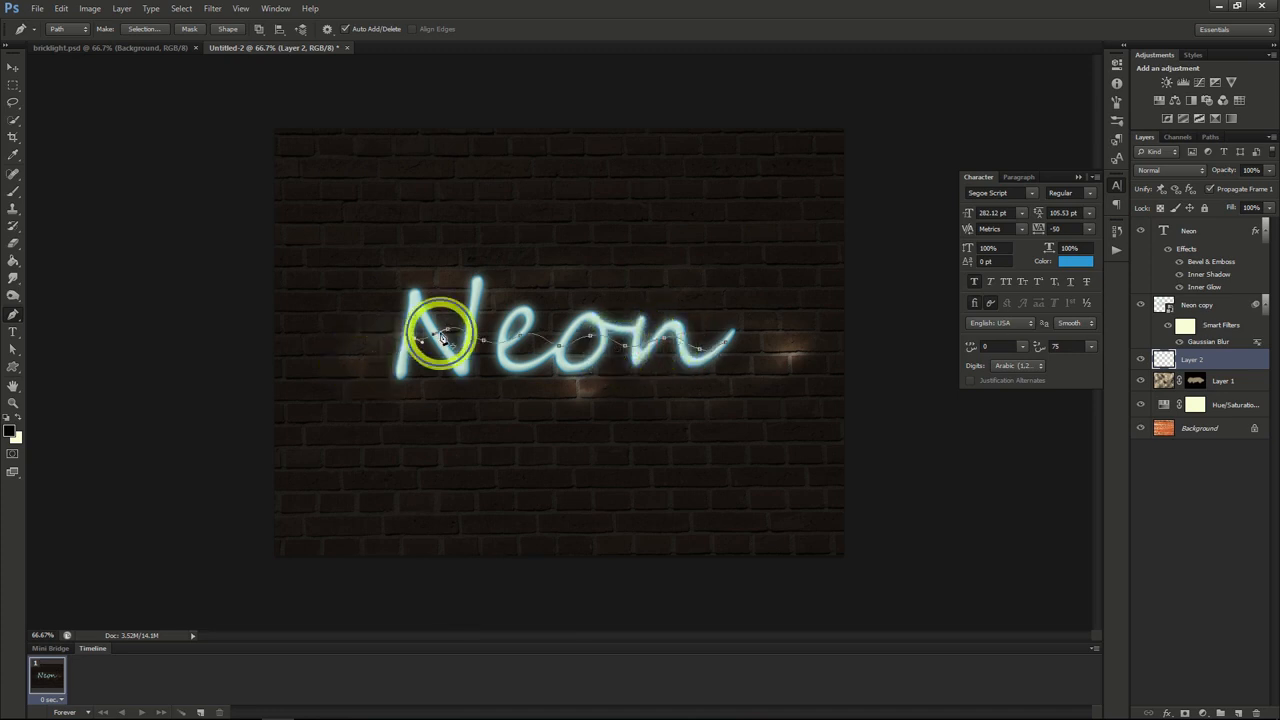
Step: Stroke the wavy path with the Brush using Simulate Pressure, and delete the path
right_click(441, 336)
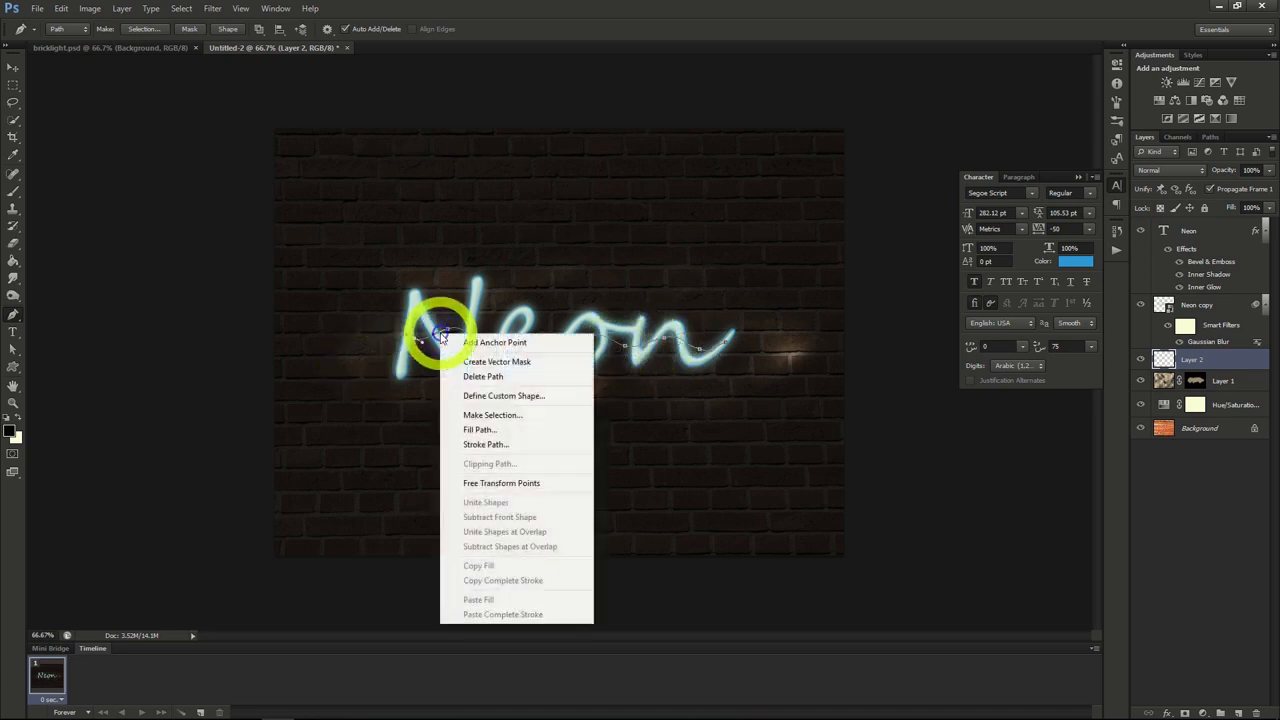
left_click(488, 444)
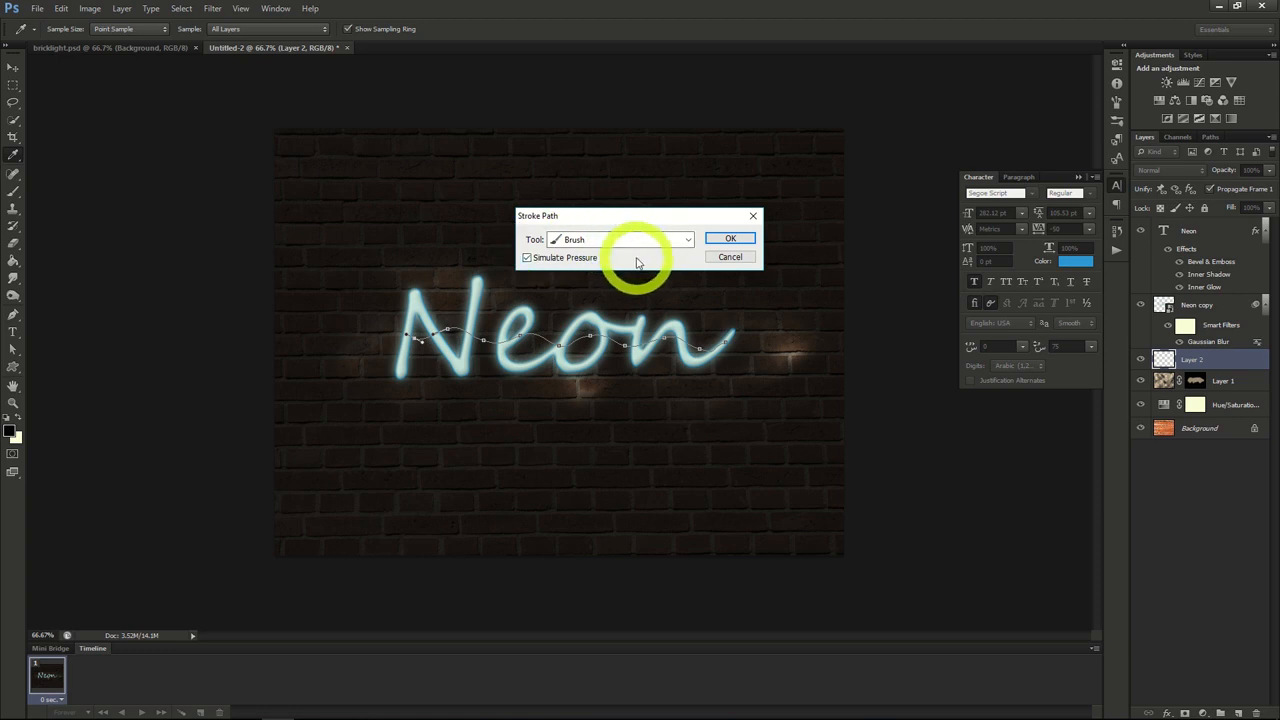
left_click(730, 238)
right_click(591, 340)
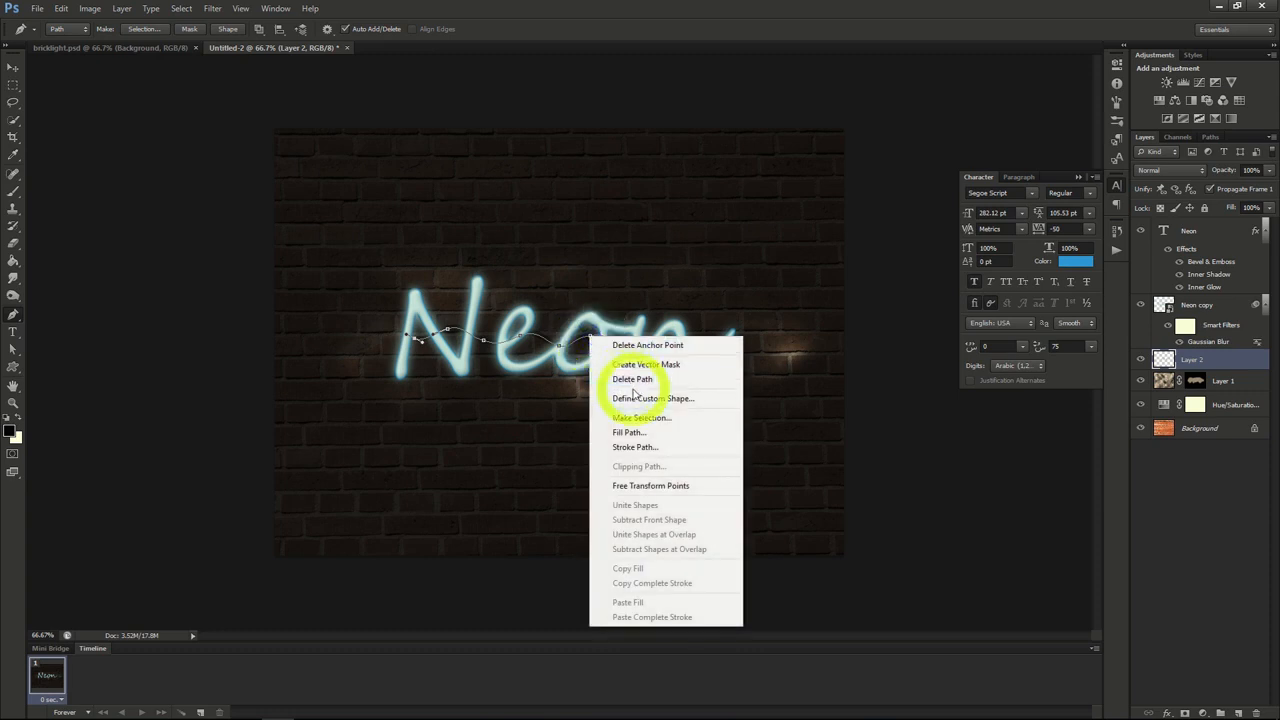
left_click(632, 384)
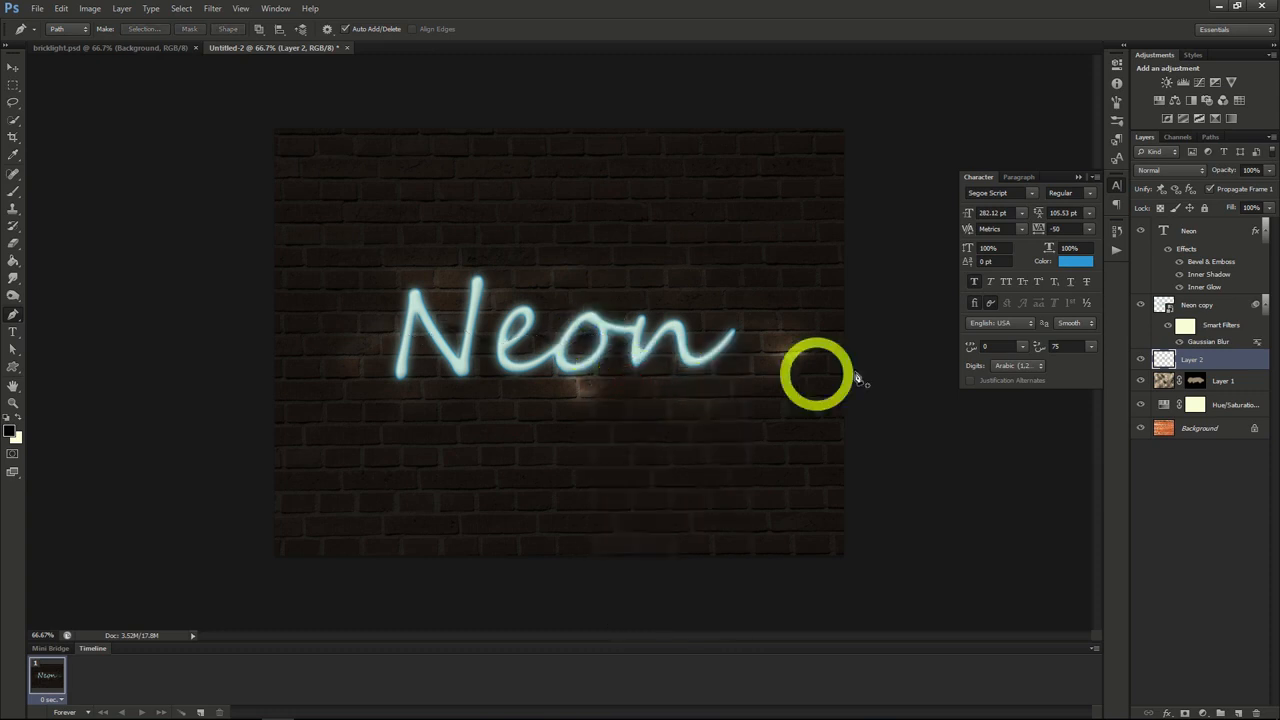
Step: Give the cable layer, Layer 2, a Bevel & Emboss effect with depth 245%, size 0 px and slight softening
right_click(1189, 366)
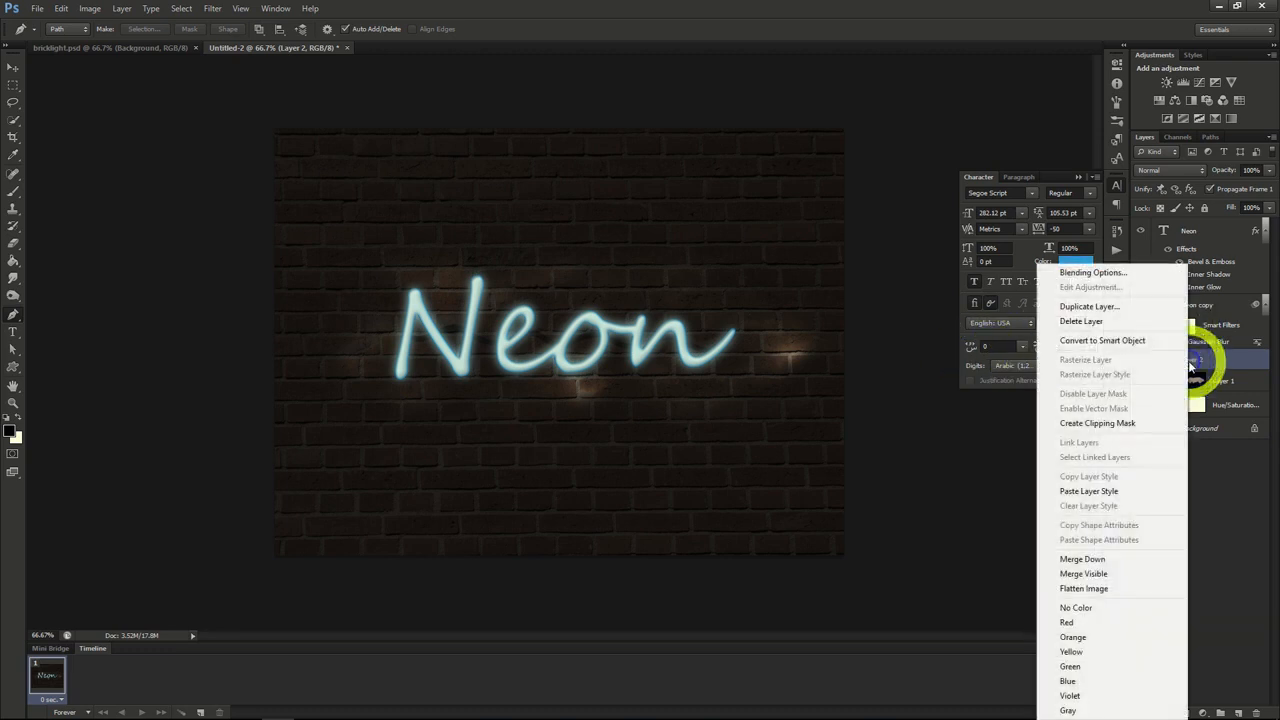
left_click(1094, 275)
left_click(818, 199)
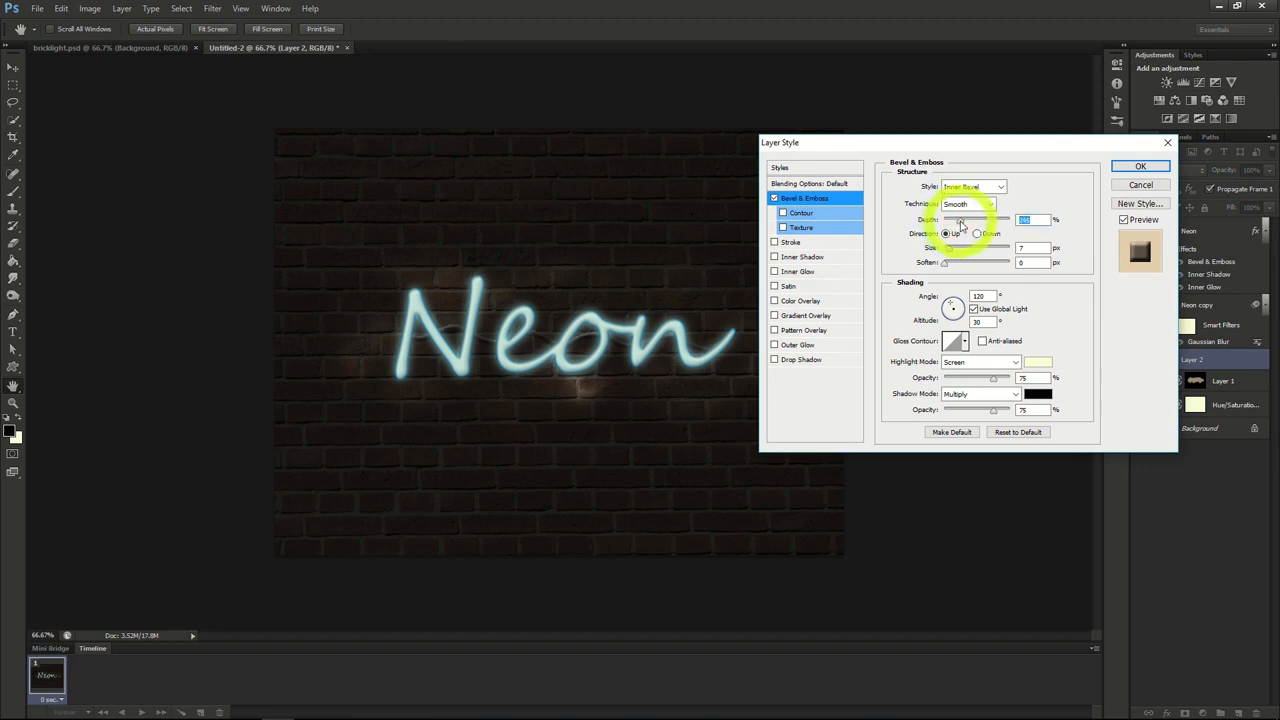
left_click_drag(950, 250, 938, 252)
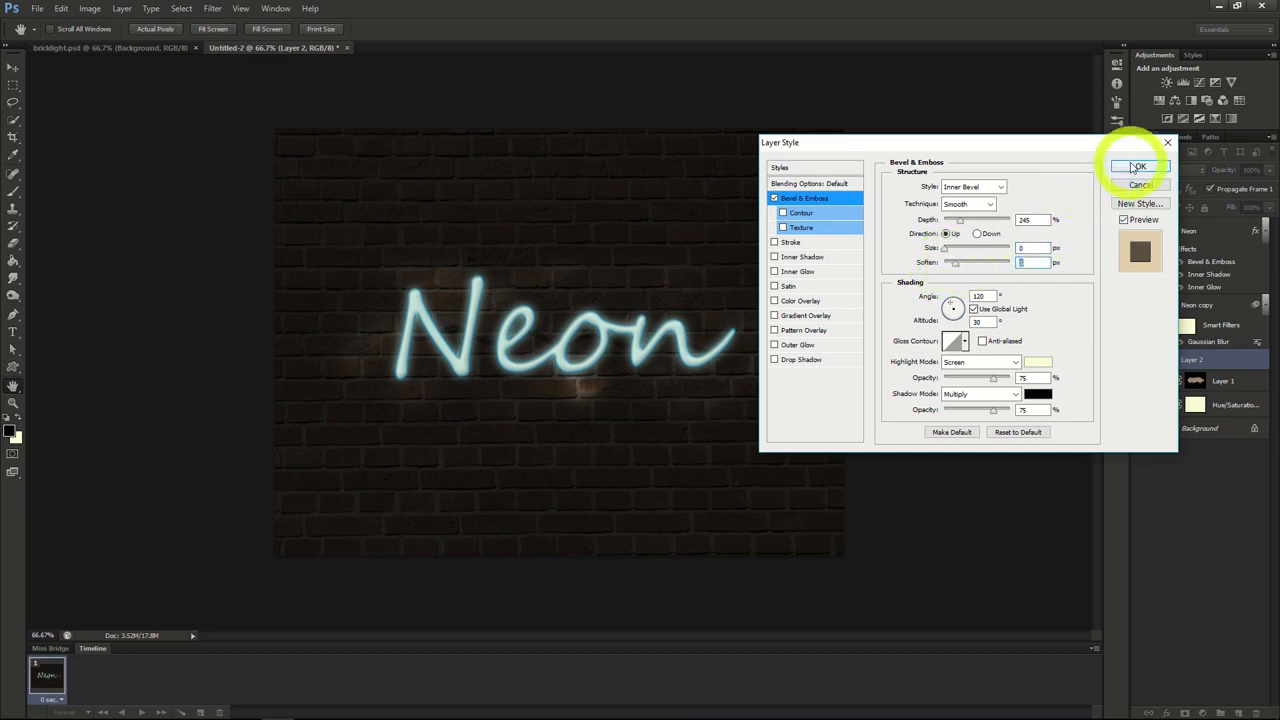
left_click(1137, 165)
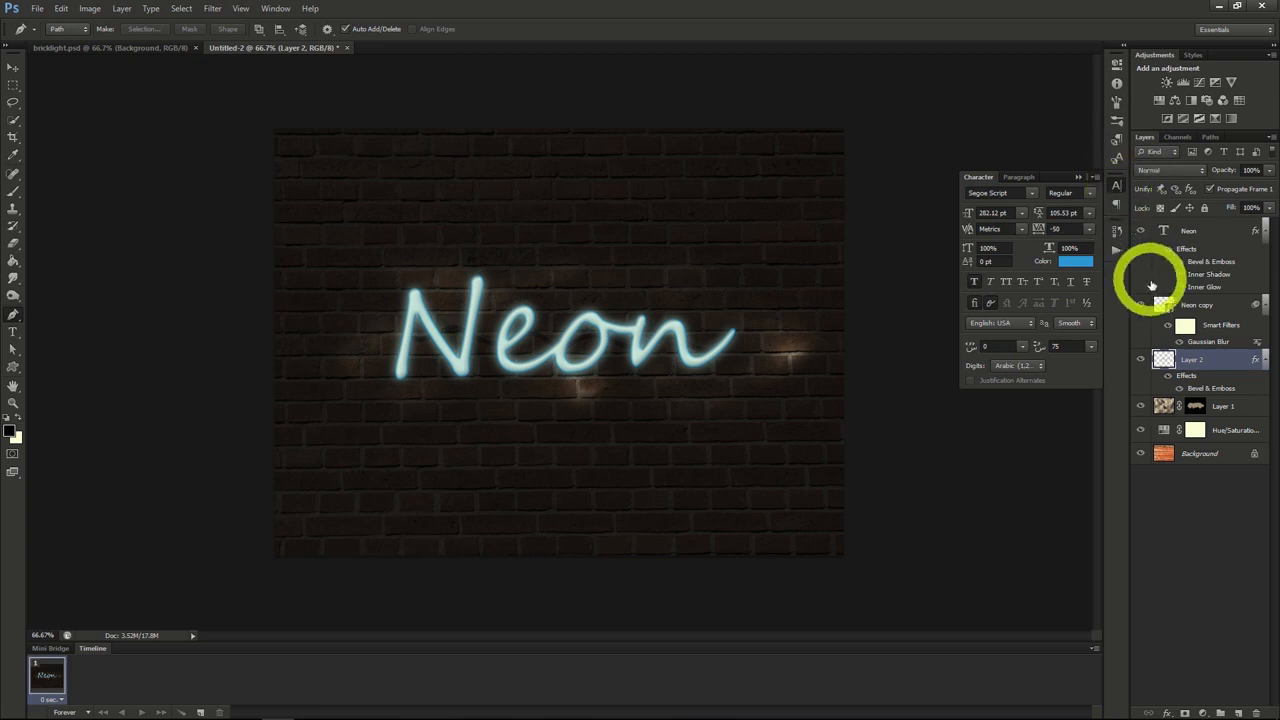
Step: Add a new layer above Layer 2 and set up a soft round brush at 156 px with 63% opacity
left_click(1238, 712)
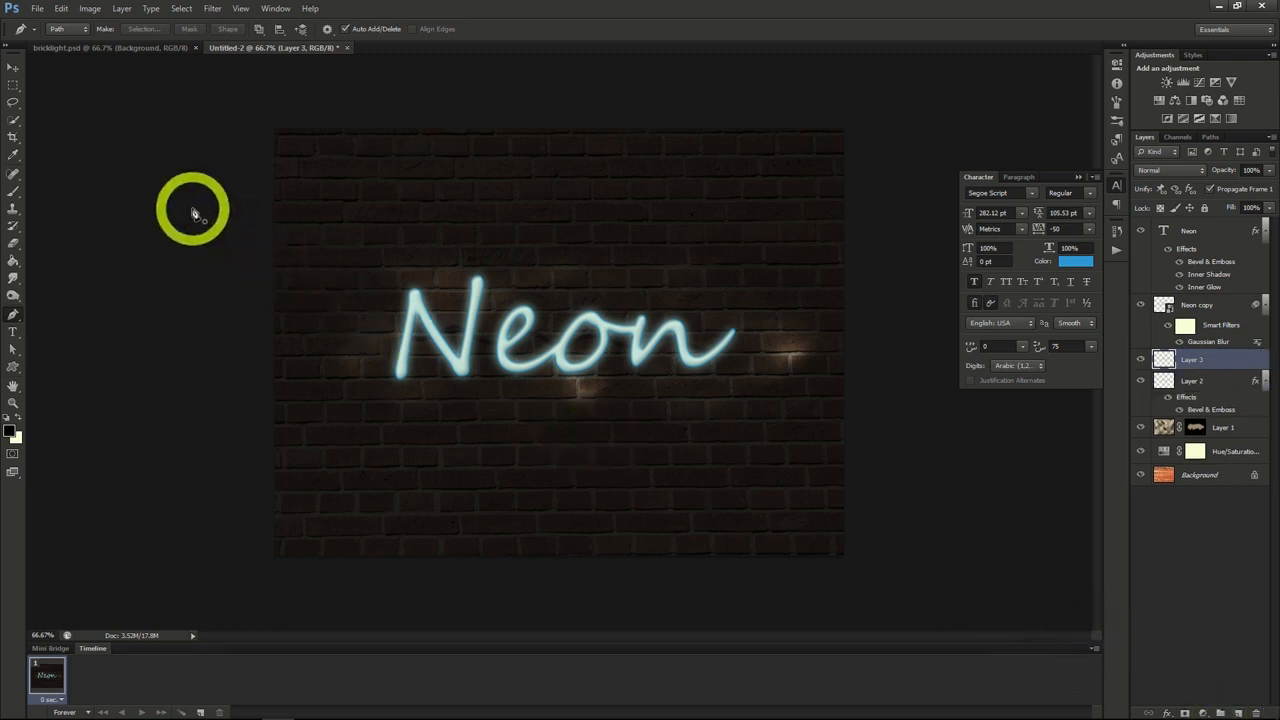
left_click(13, 190)
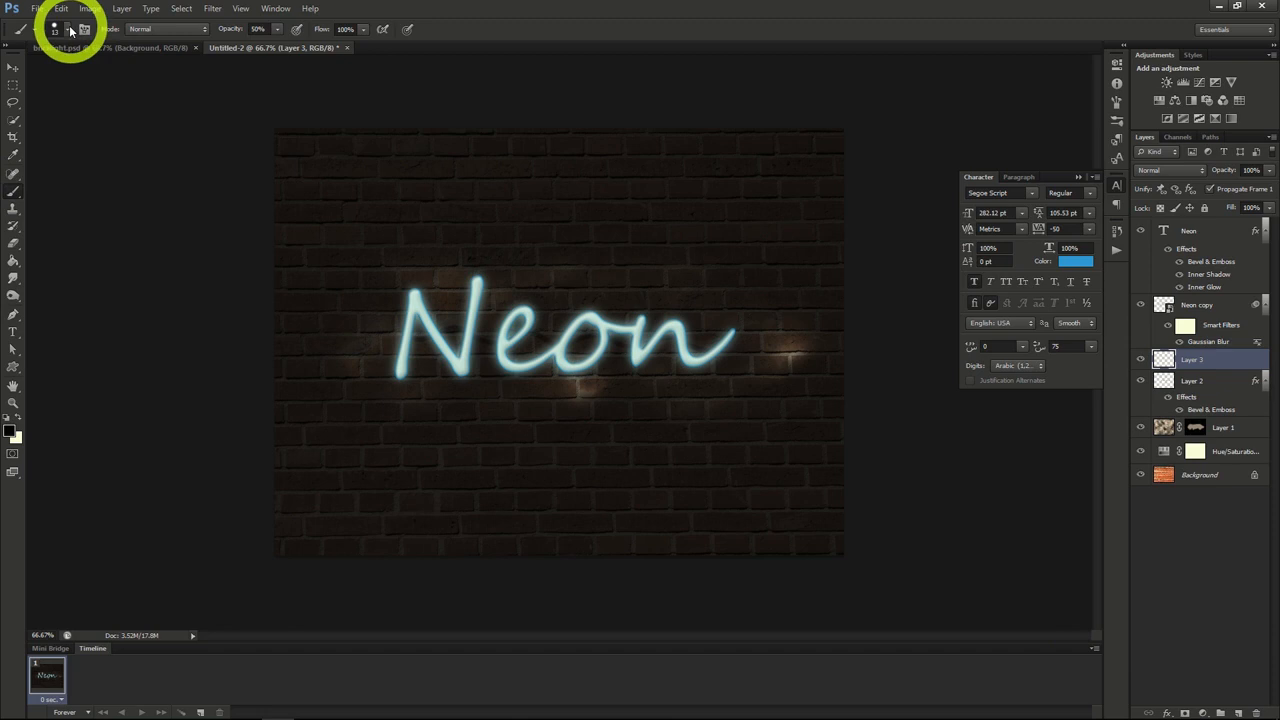
left_click(69, 30)
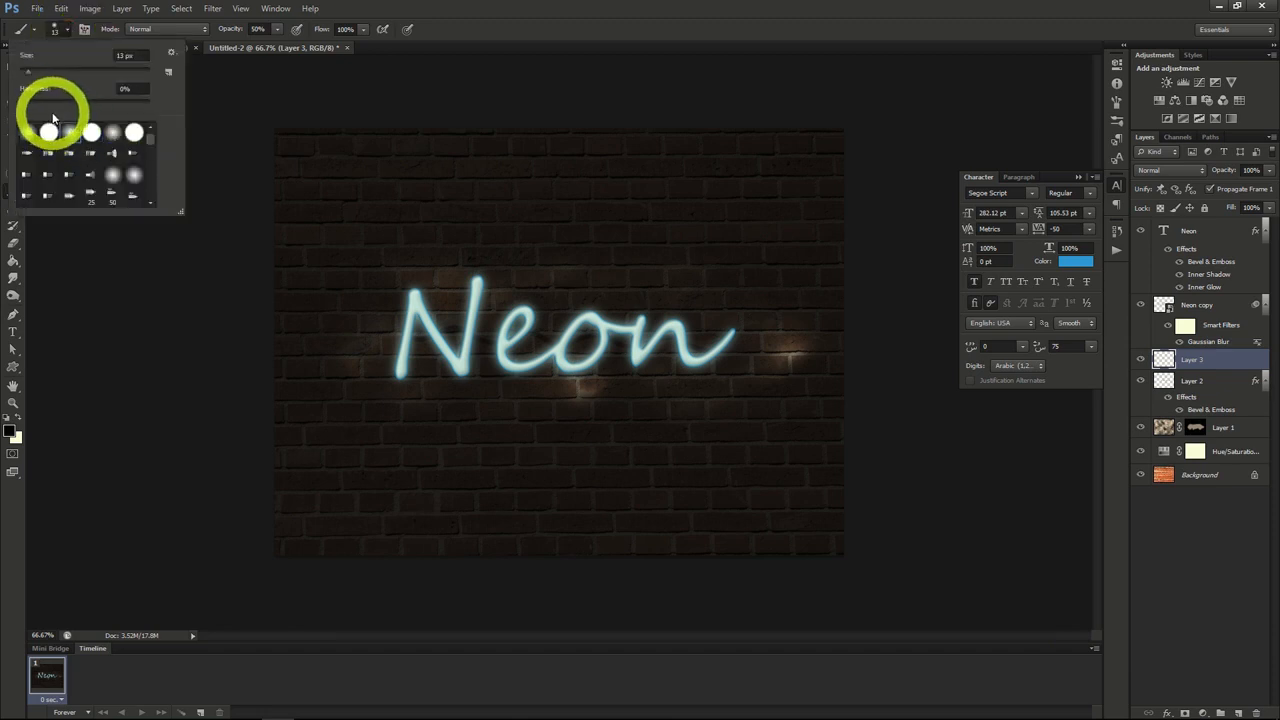
left_click_drag(28, 78, 106, 70)
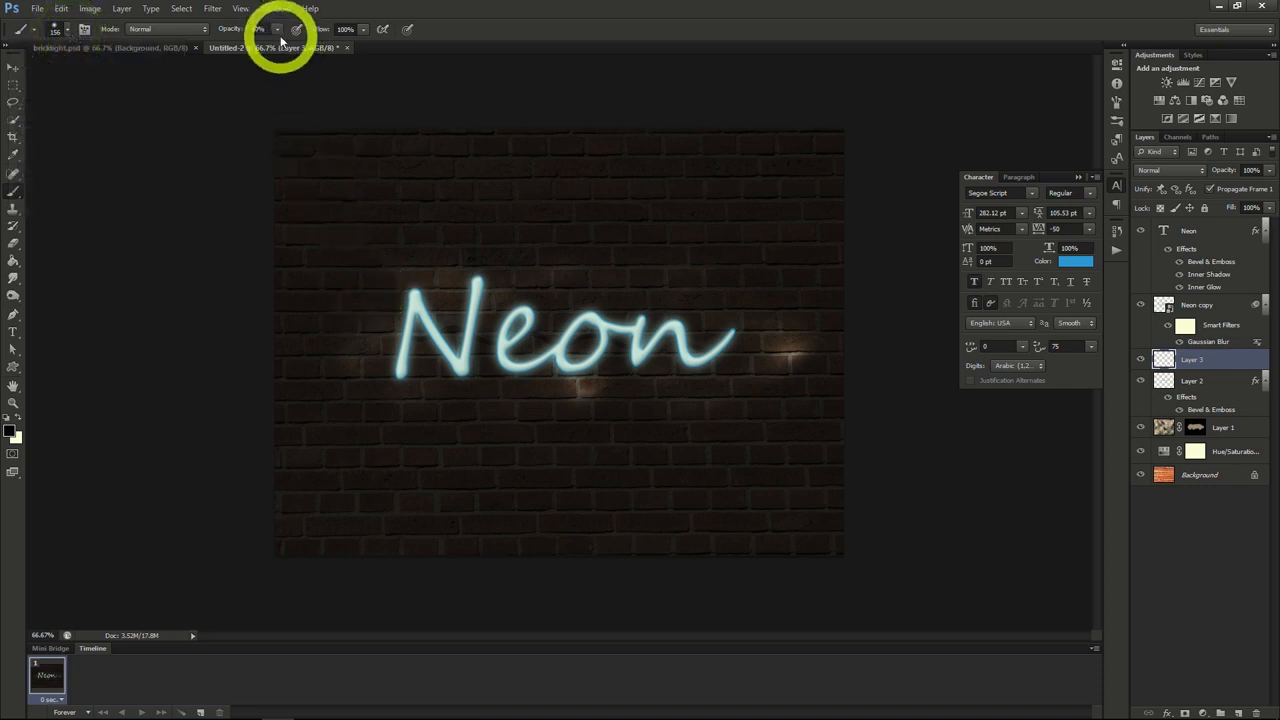
left_click(277, 34)
left_click_drag(280, 45, 287, 45)
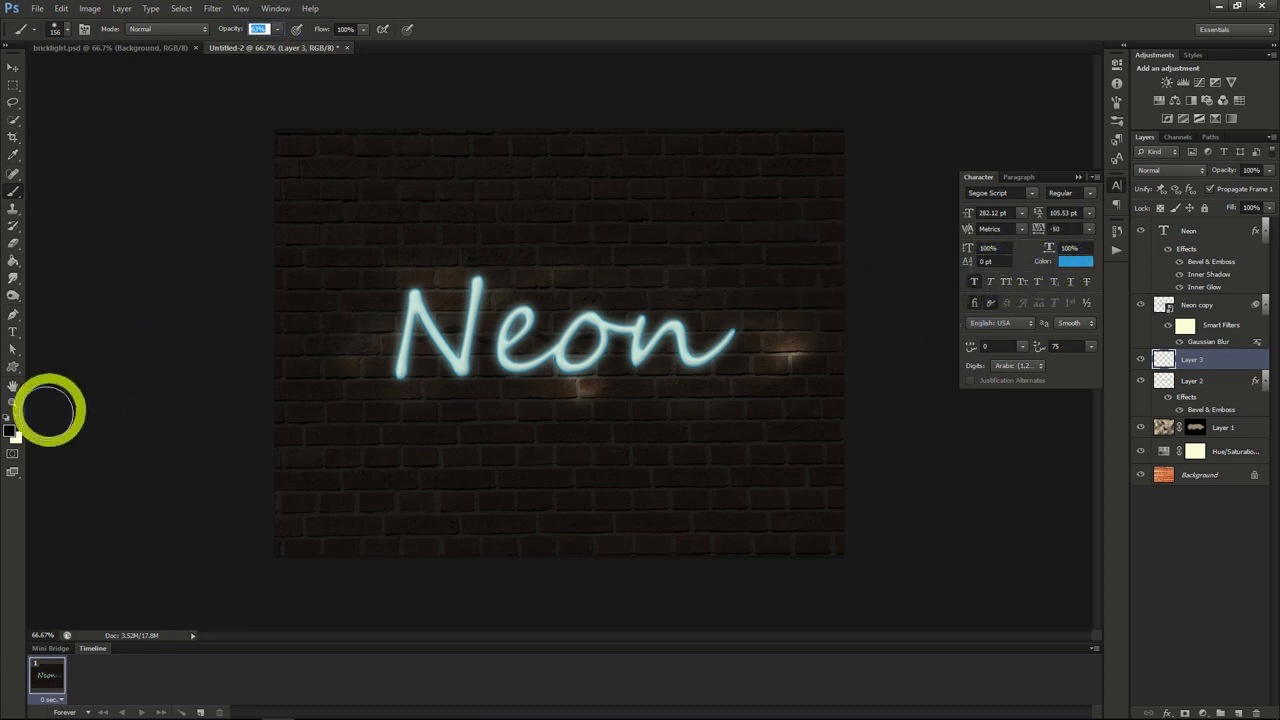
Step: Paint a large teal area over the wall around the text on Layer 3 and set its blend mode to Soft Light
left_click(11, 429)
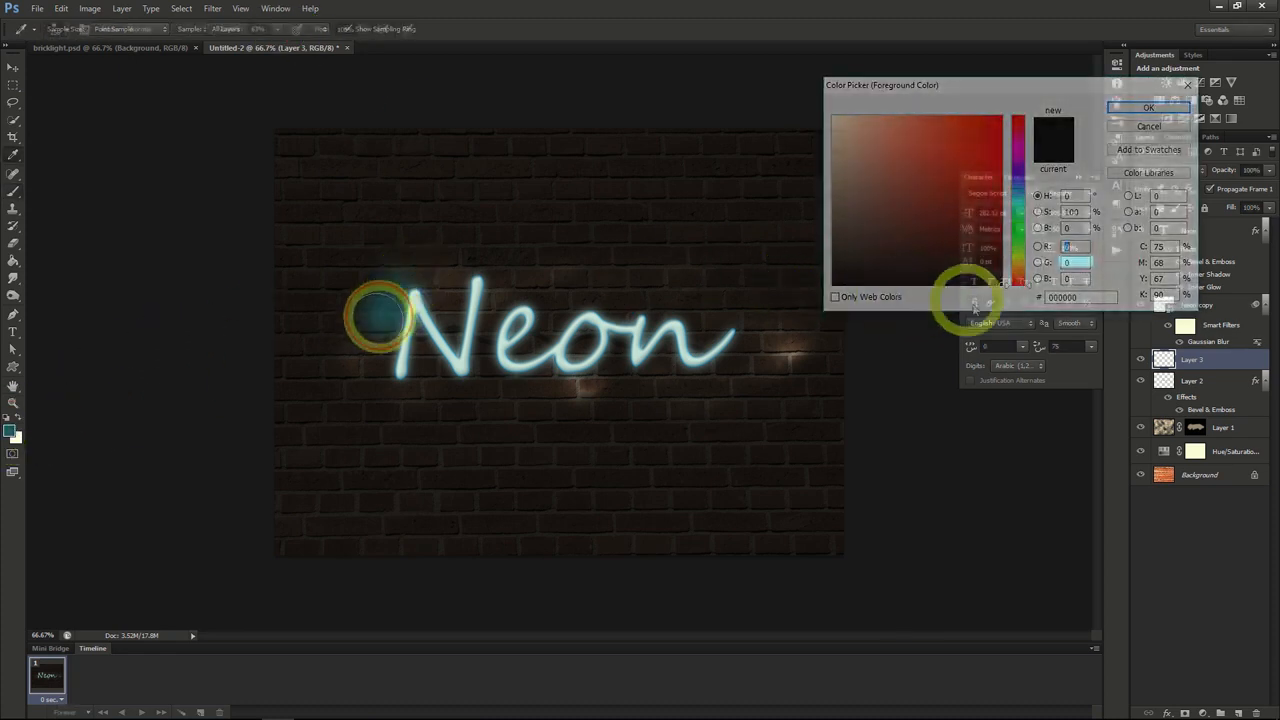
mouse_move(380, 314)
left_mouse_down()
mouse_move(375, 373)
mouse_move(442, 276)
mouse_move(433, 351)
mouse_move(469, 343)
mouse_move(495, 274)
mouse_move(456, 340)
mouse_move(486, 389)
mouse_move(554, 270)
mouse_move(529, 351)
mouse_move(805, 294)
mouse_move(780, 330)
left_mouse_up()
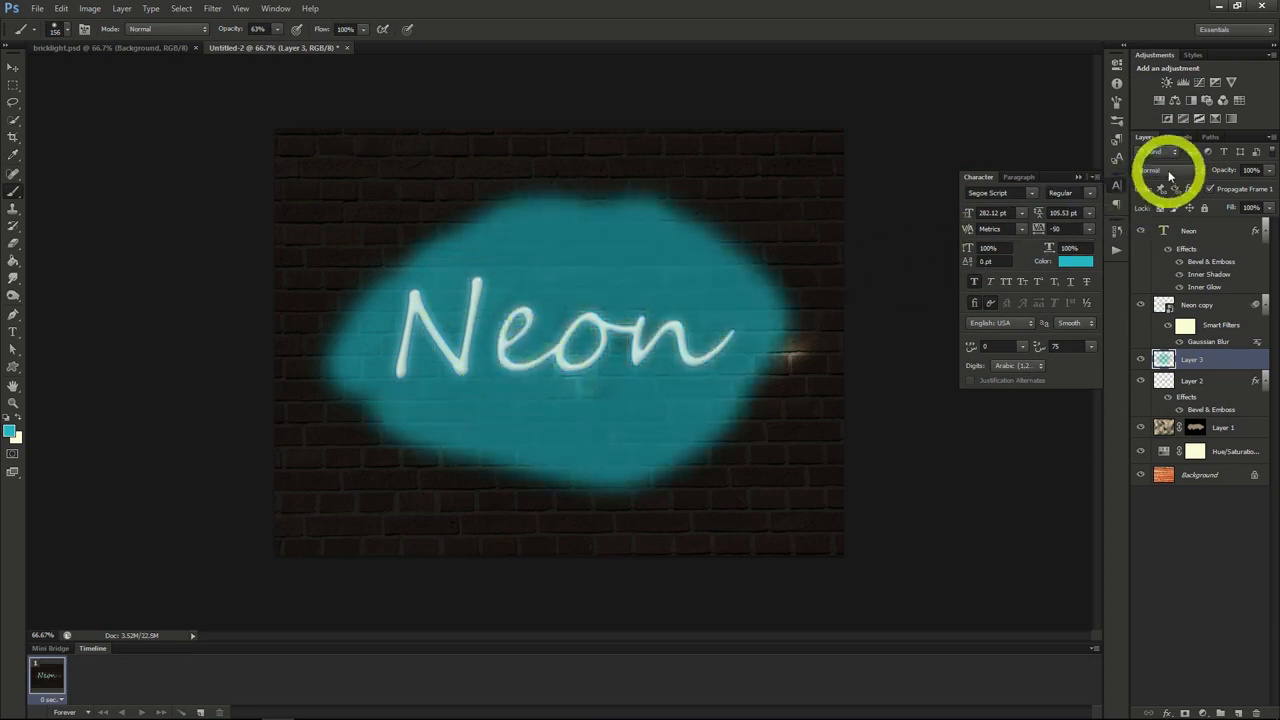
left_click(1170, 173)
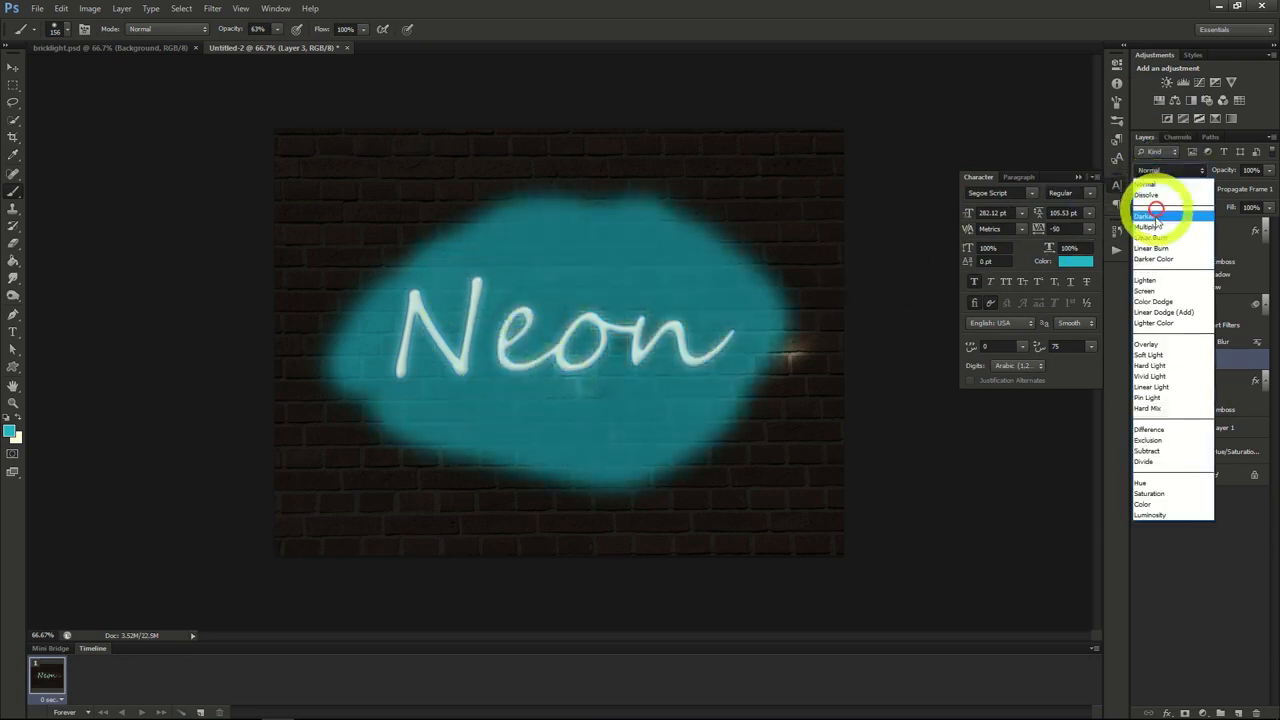
left_click(1160, 356)
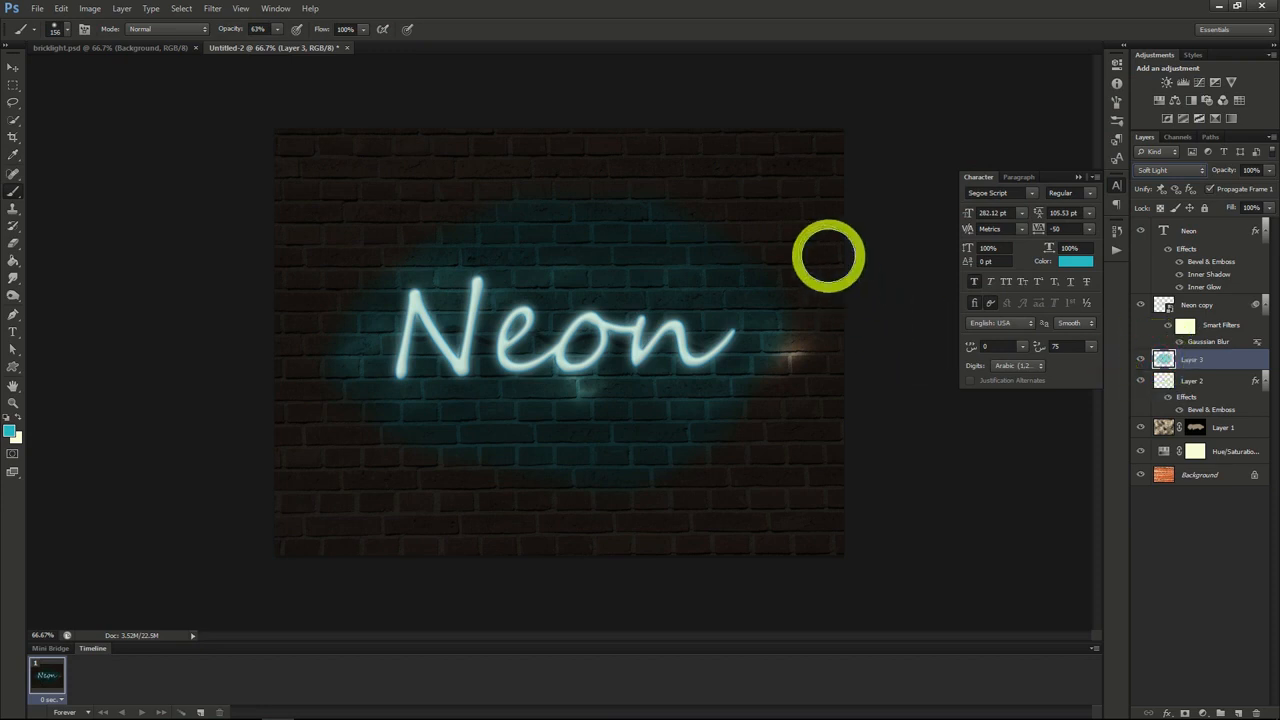